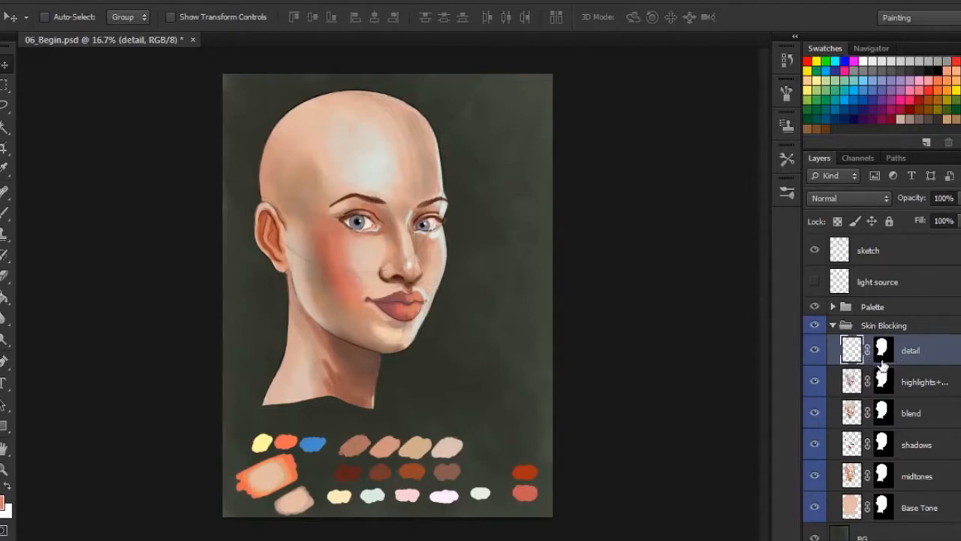
- Hide the sketch layer so the painted face shows without the construction lines
scroll(443, 230, up, 3)
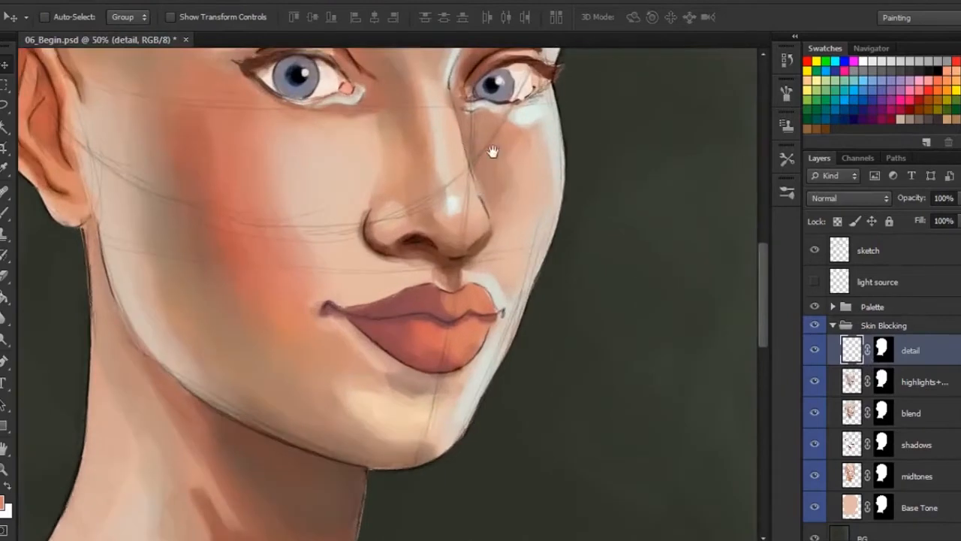
mouse_move(493, 150)
mouse_down()
mouse_move(494, 322)
mouse_move(513, 327)
mouse_up()
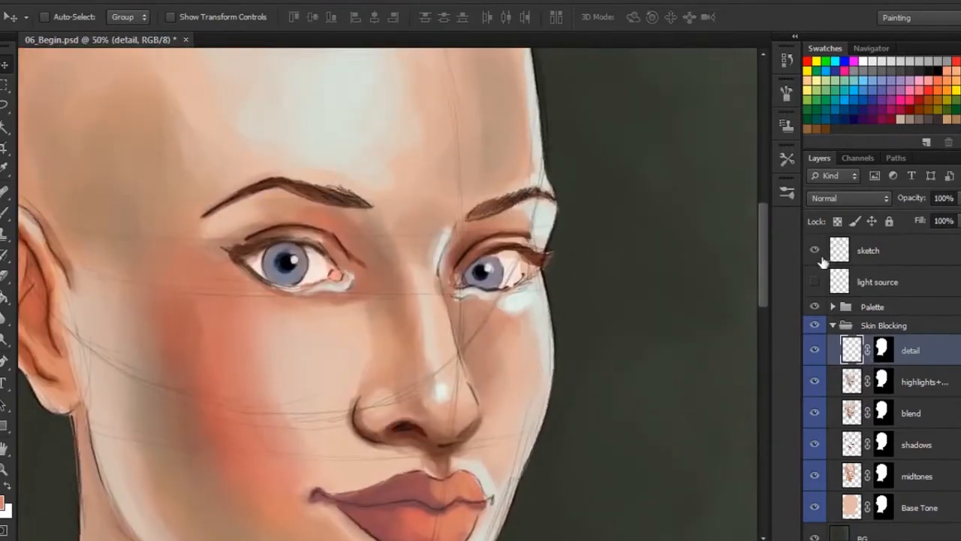
click(816, 250)
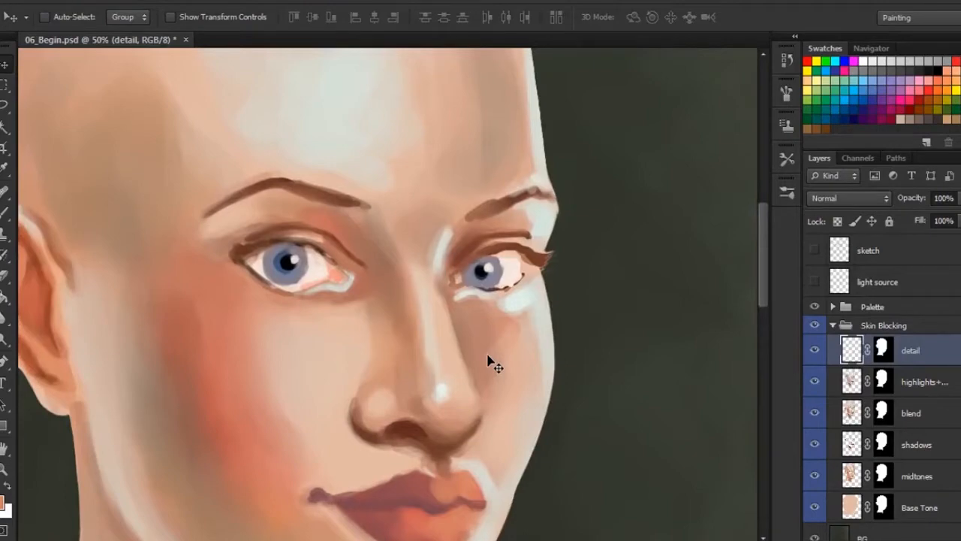
- Activate the Brush tool and review its Transfer settings for opacity and flow controlled by pen pressure
click(3, 215)
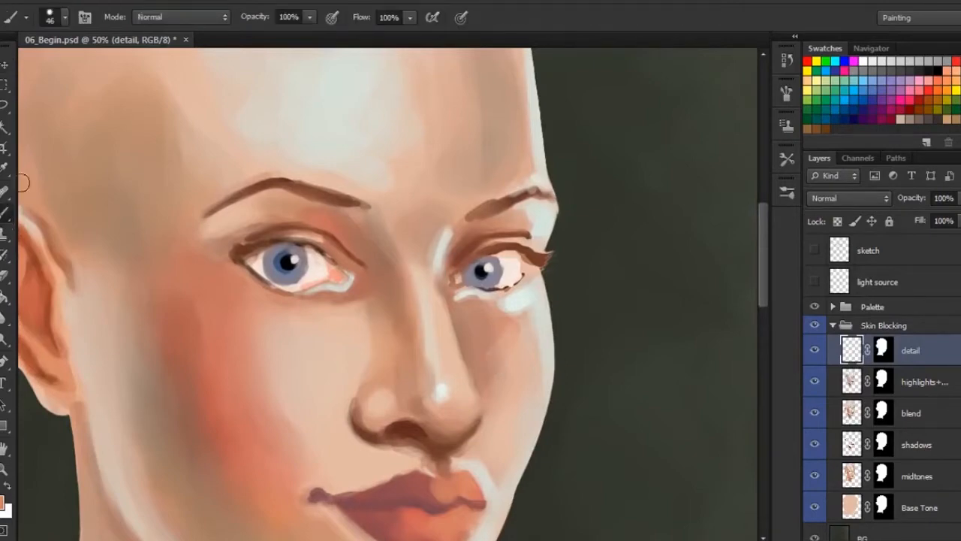
click(784, 93)
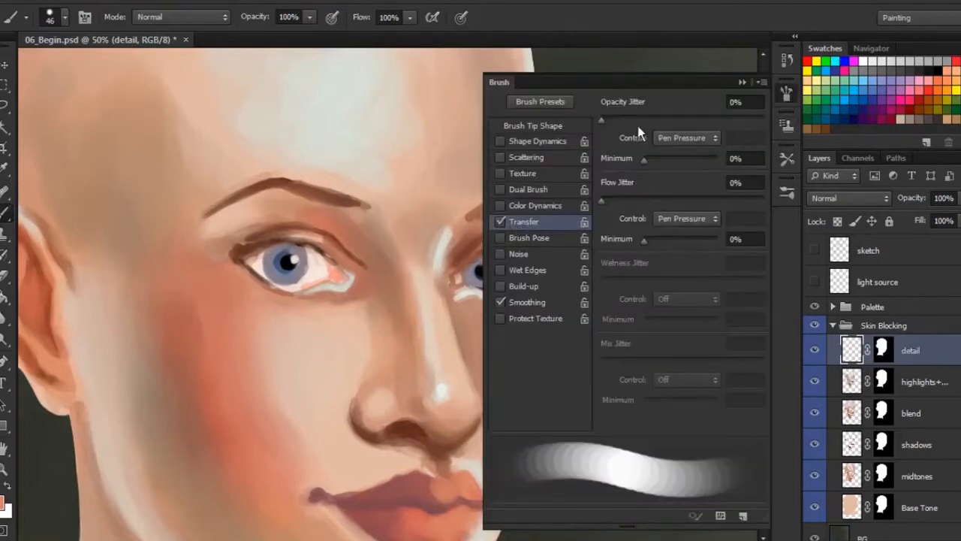
click(784, 93)
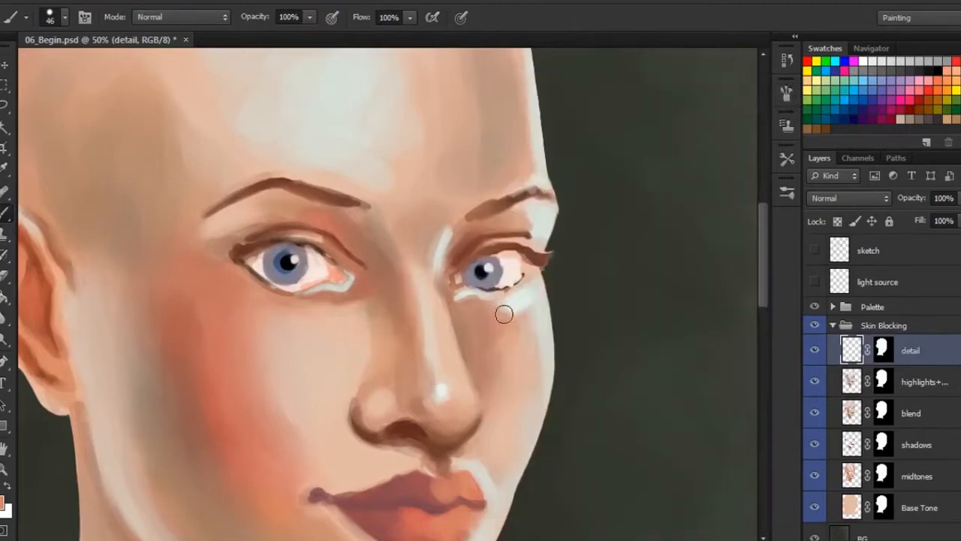
- Set the brush size to 11 px for working on the far eye
key(ctrl+plus)
key(ctrl+plus)
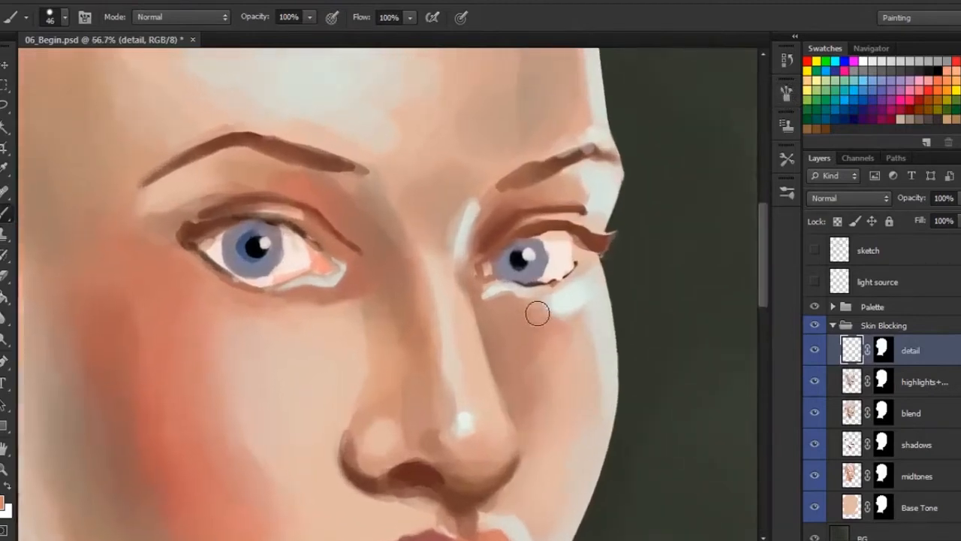
drag(600, 297, 427, 414)
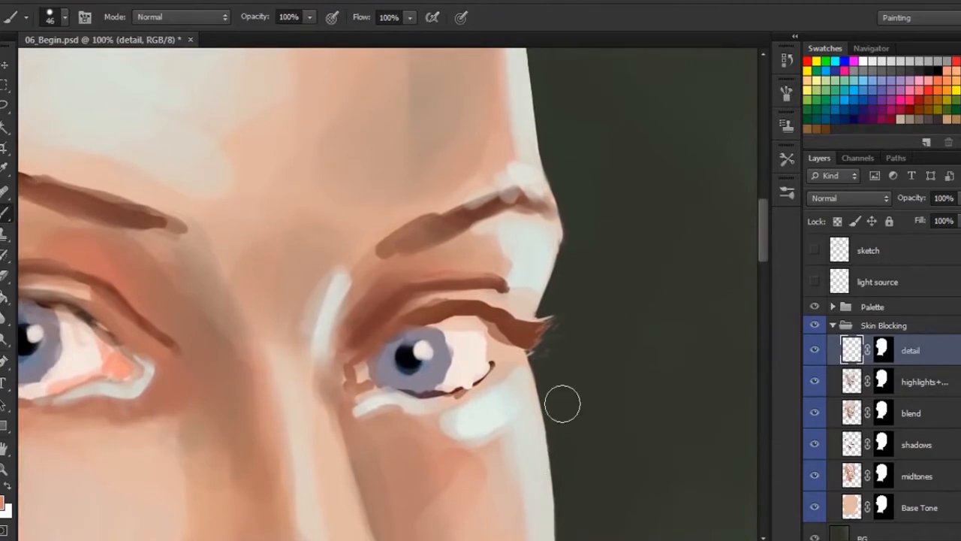
right_click(480, 364)
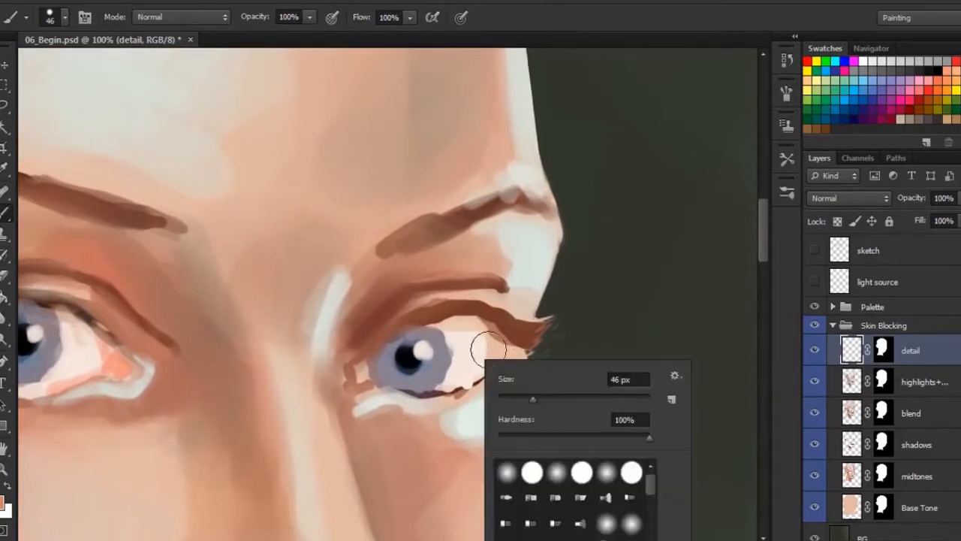
drag(521, 398, 507, 399)
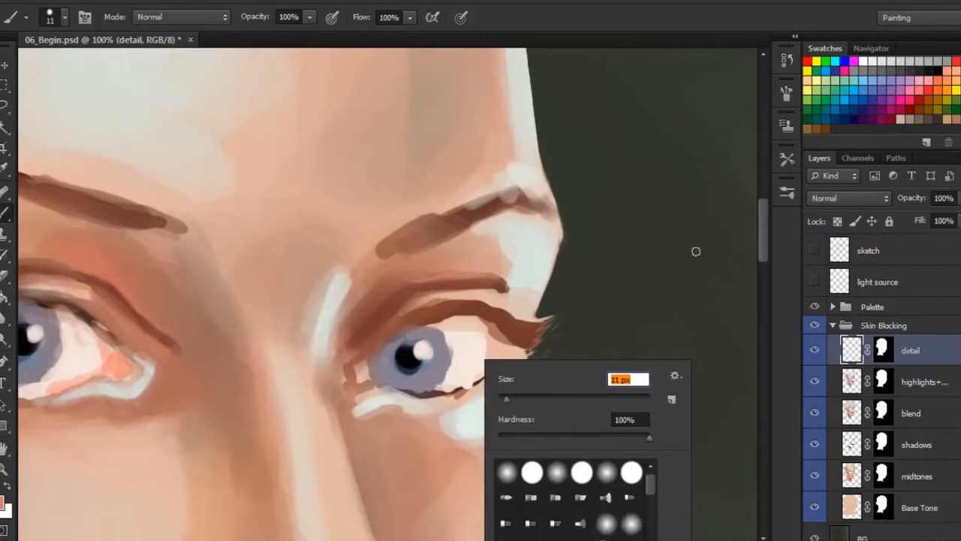
drag(764, 247, 764, 244)
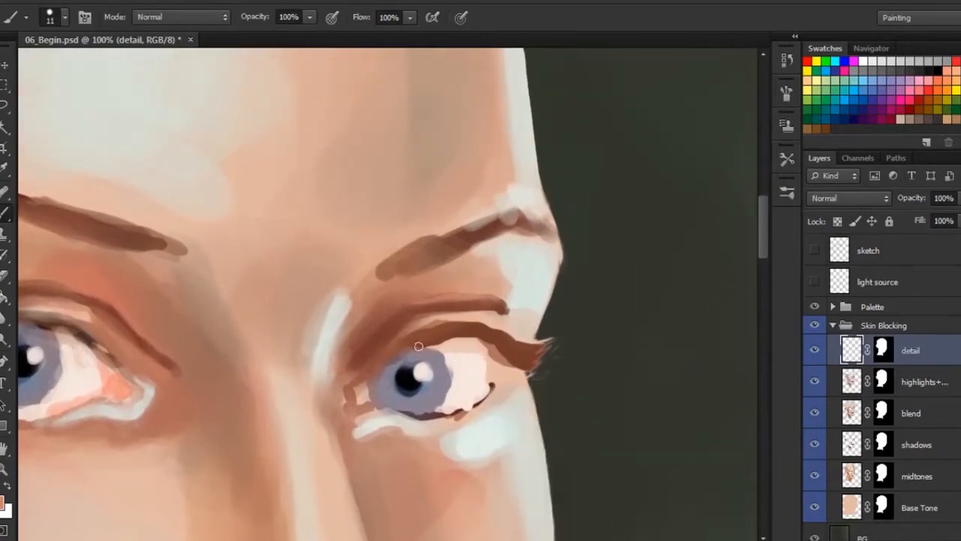
- Sample the pupil's black and define the far eye's pupil edge with a 7 px brush
key(ctrl+plus)
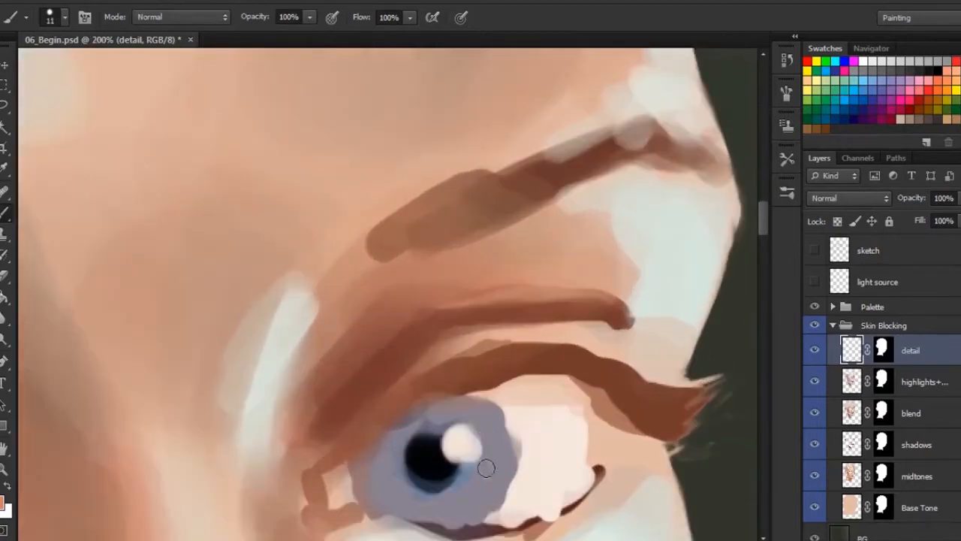
drag(490, 460, 514, 314)
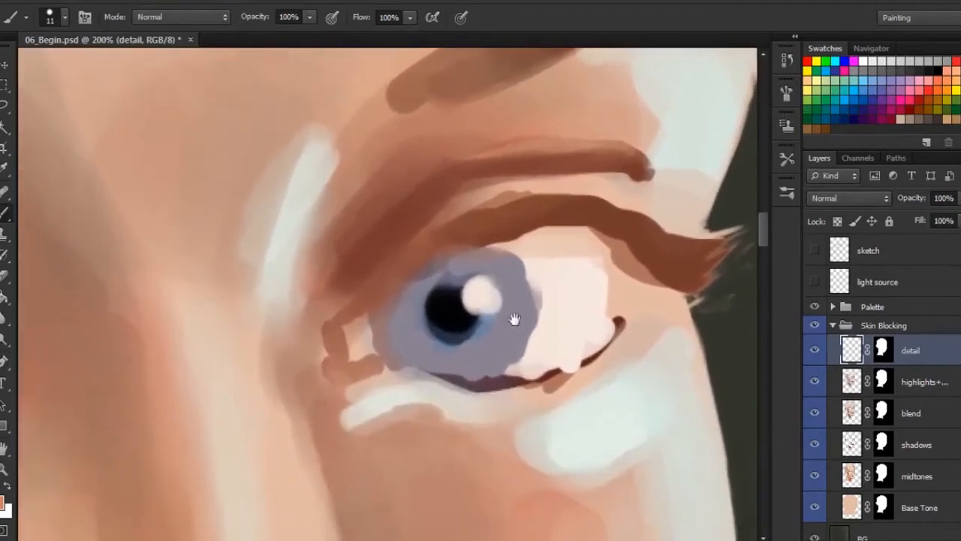
alt+click(442, 326)
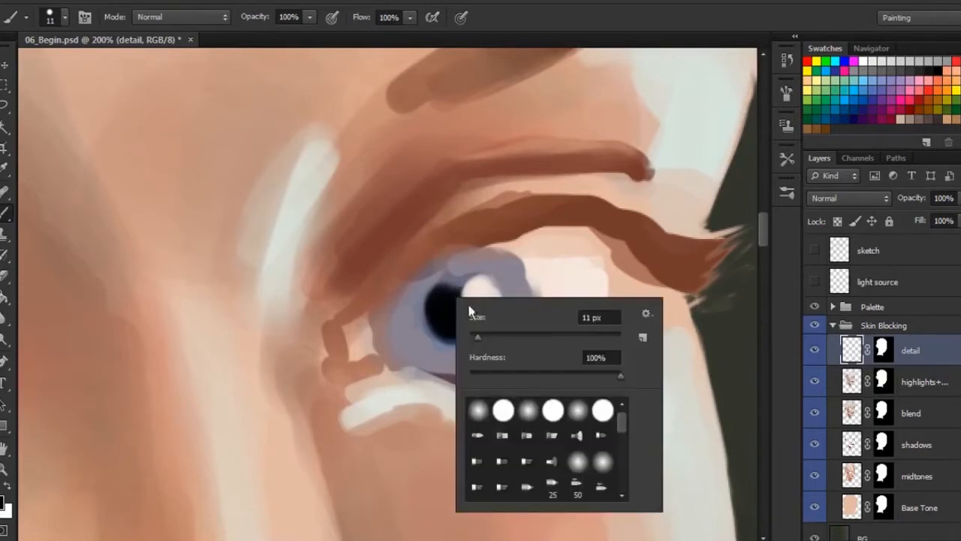
right_click(451, 296)
drag(479, 336, 475, 339)
drag(439, 295, 455, 288)
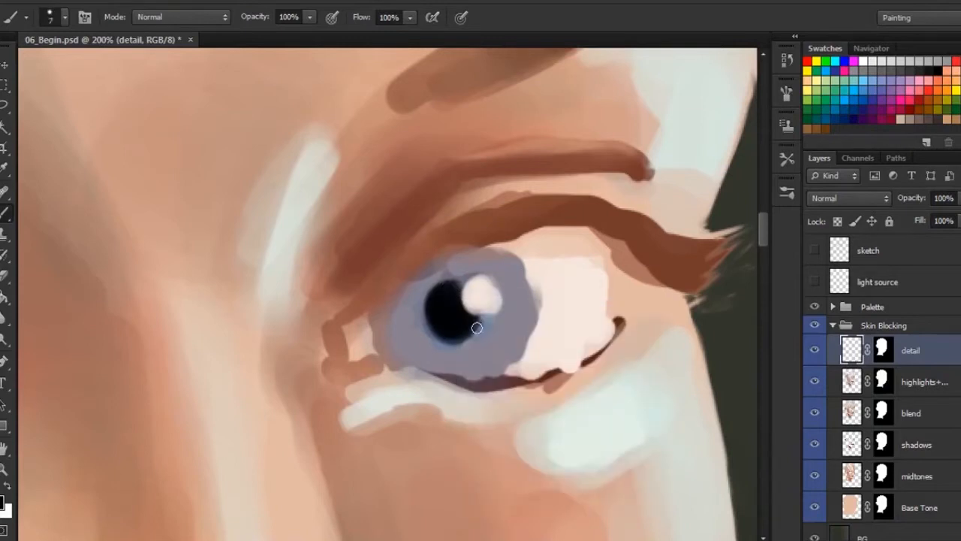
mouse_move(476, 326)
mouse_down()
mouse_move(454, 339)
mouse_move(432, 325)
mouse_up()
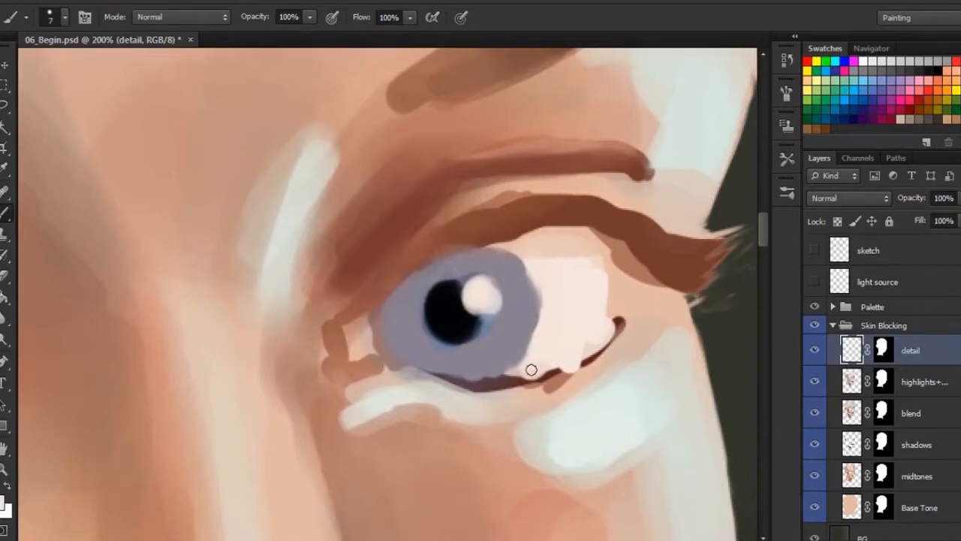
- Extend the white of the far eye to the upper lid and tidy its edge along the lower lash line
mouse_move(611, 318)
mouse_down()
mouse_move(607, 252)
mouse_move(601, 262)
mouse_move(589, 250)
mouse_move(543, 258)
mouse_move(517, 250)
mouse_move(563, 242)
mouse_move(588, 249)
mouse_move(516, 247)
mouse_move(606, 268)
mouse_move(529, 237)
mouse_move(538, 235)
mouse_move(518, 238)
mouse_move(612, 266)
mouse_up()
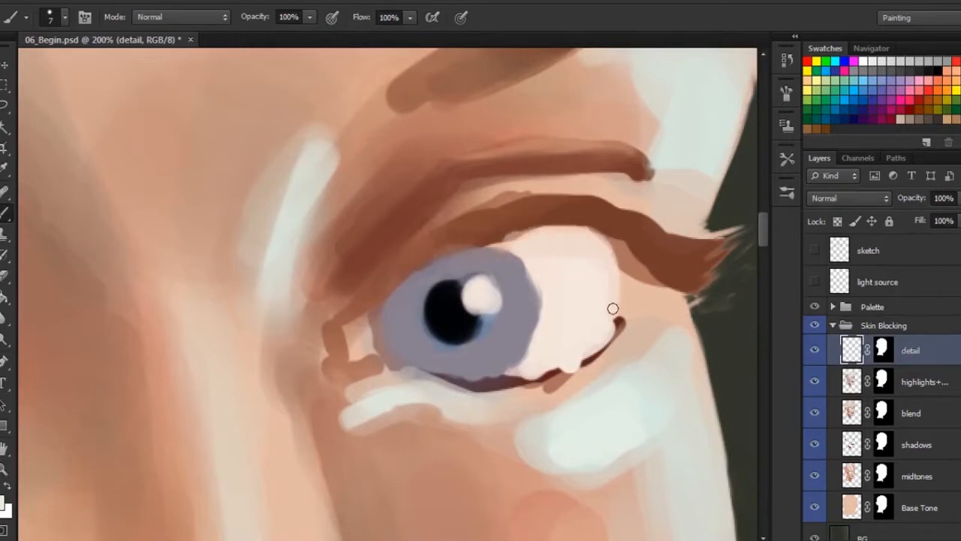
alt+click(506, 379)
mouse_move(508, 373)
mouse_down()
mouse_move(567, 371)
mouse_move(596, 351)
mouse_move(578, 362)
mouse_up()
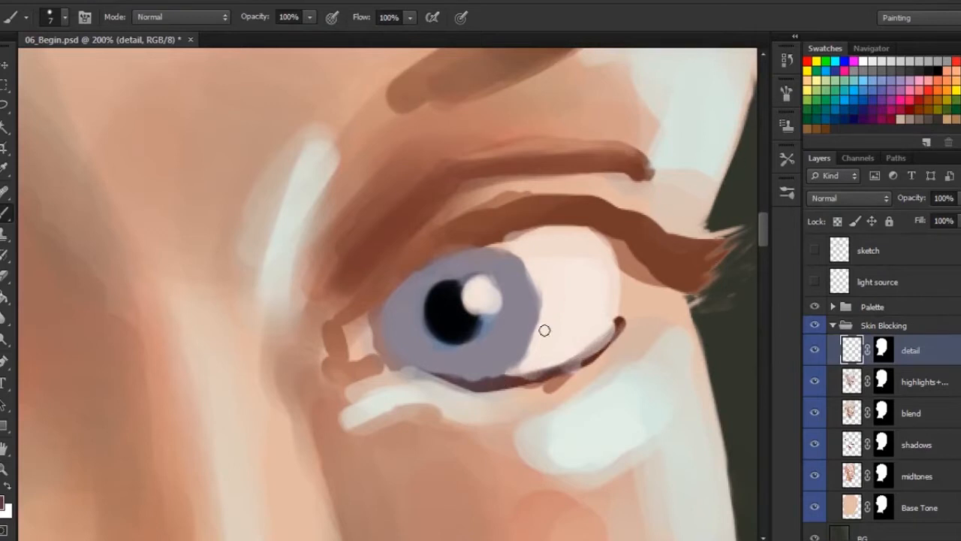
- Shade the white of the far eye with a faint blue swatch tint using a 22 px brush
click(879, 69)
right_click(555, 274)
text(22)
key(Return)
mouse_move(576, 277)
mouse_down()
mouse_move(577, 301)
mouse_move(576, 256)
mouse_move(572, 308)
mouse_move(591, 319)
mouse_move(578, 309)
mouse_move(582, 285)
mouse_up()
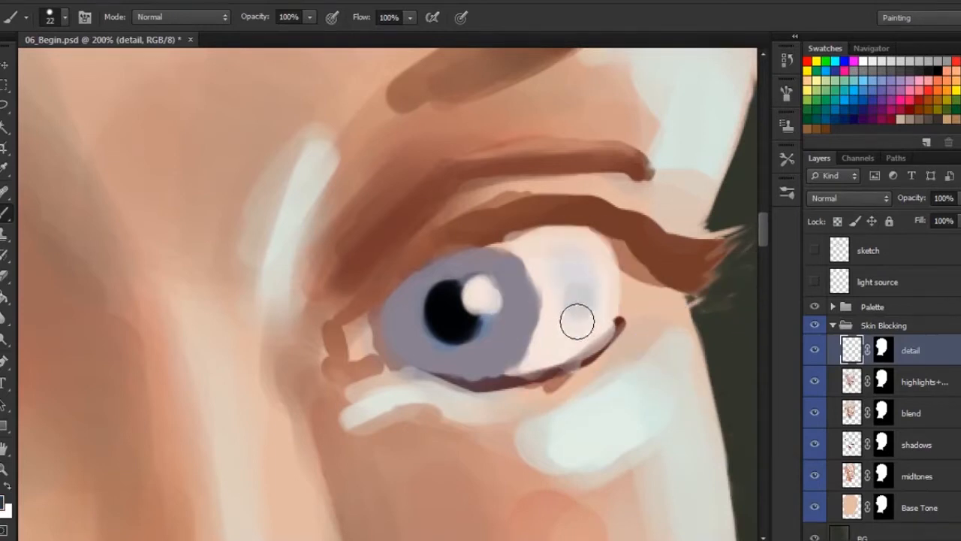
mouse_move(581, 309)
mouse_down()
mouse_move(553, 256)
mouse_move(546, 349)
mouse_move(566, 339)
mouse_move(598, 251)
mouse_move(572, 299)
mouse_up()
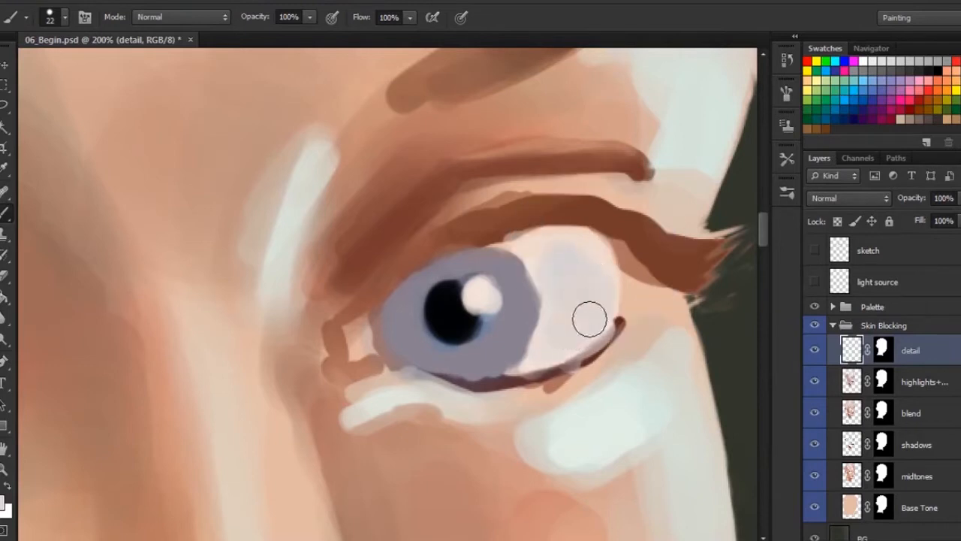
- Blend the tint across the white of the far eye with sampled tones, using a 12 px and a 7 px brush
right_click(584, 299)
mouse_move(612, 339)
mouse_down()
mouse_move(548, 318)
mouse_move(546, 337)
mouse_up()
alt+click(551, 339)
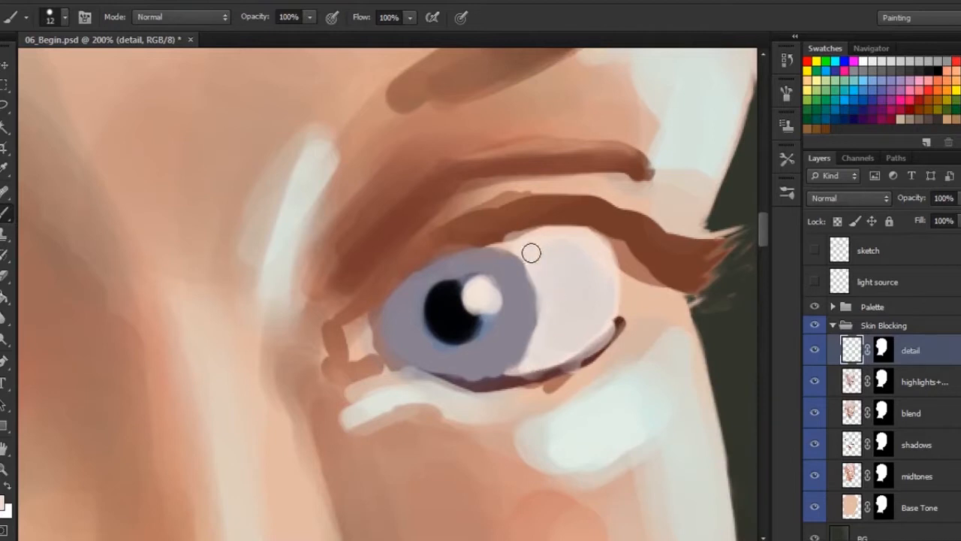
right_click(564, 320)
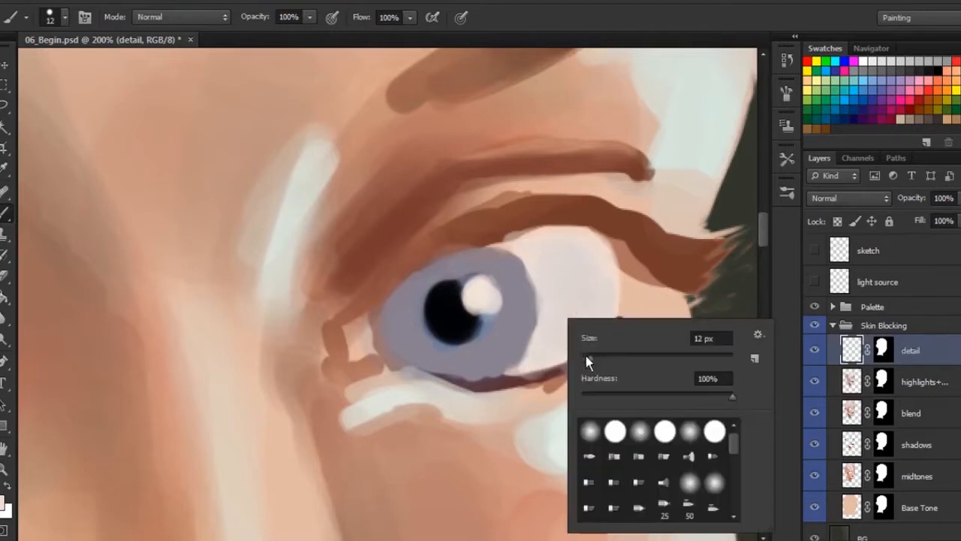
drag(583, 358, 575, 359)
key(Return)
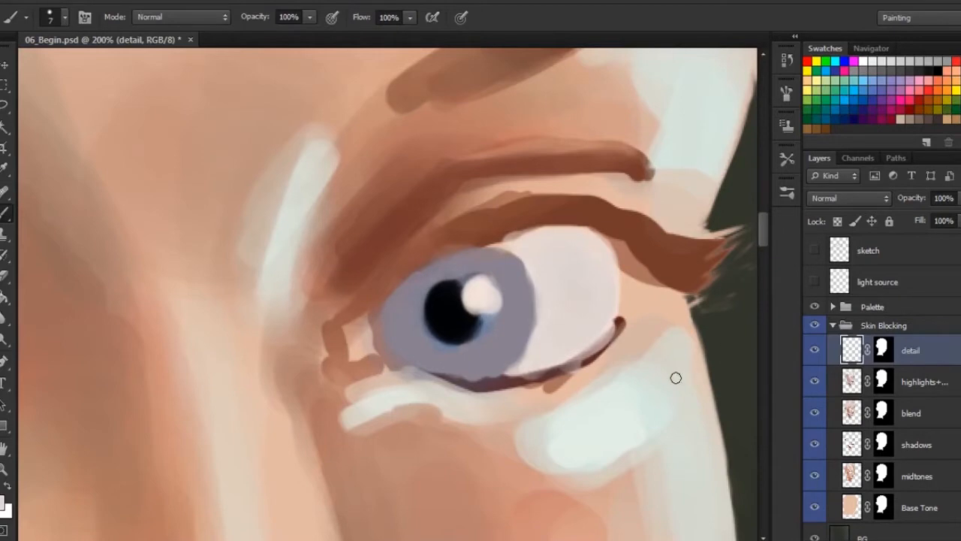
- Examine the far eye's pupil, iris and white both close up and in the context of the face
key(ctrl+minus)
key(ctrl+minus)
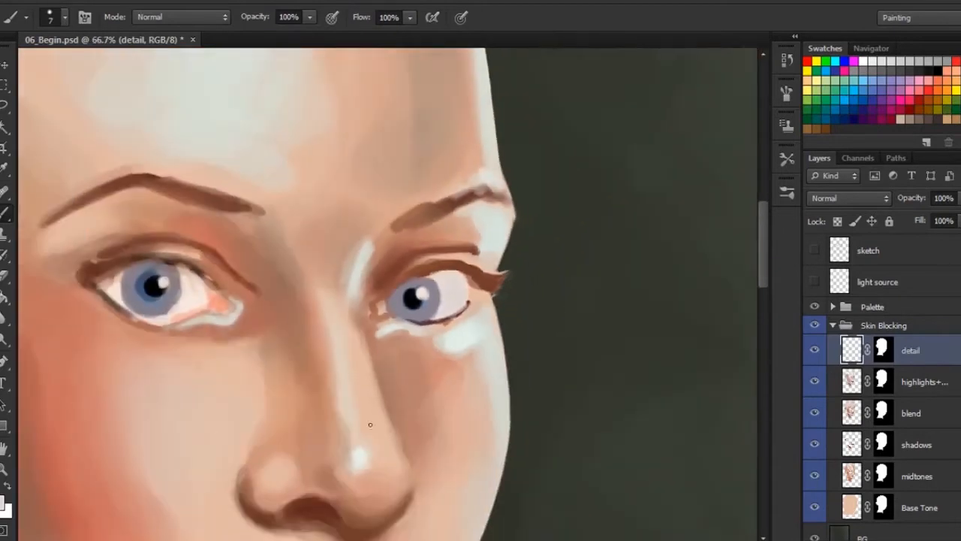
key(ctrl+plus)
key(ctrl+plus)
key(ctrl+plus)
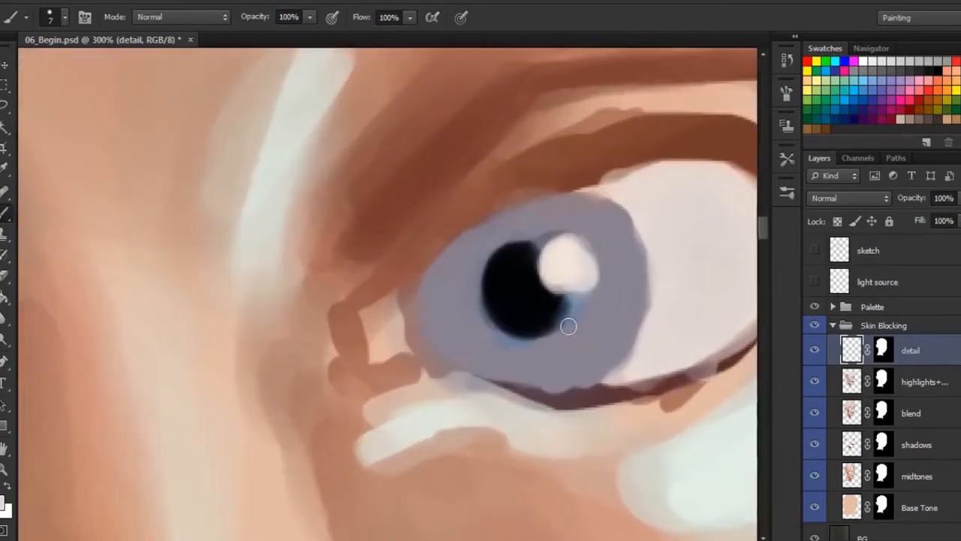
drag(701, 305, 562, 348)
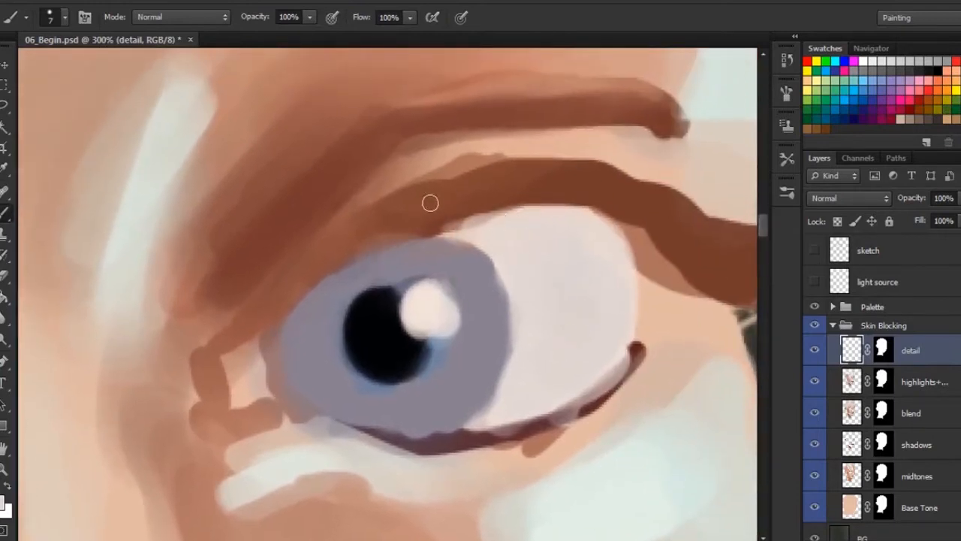
key(ctrl+1)
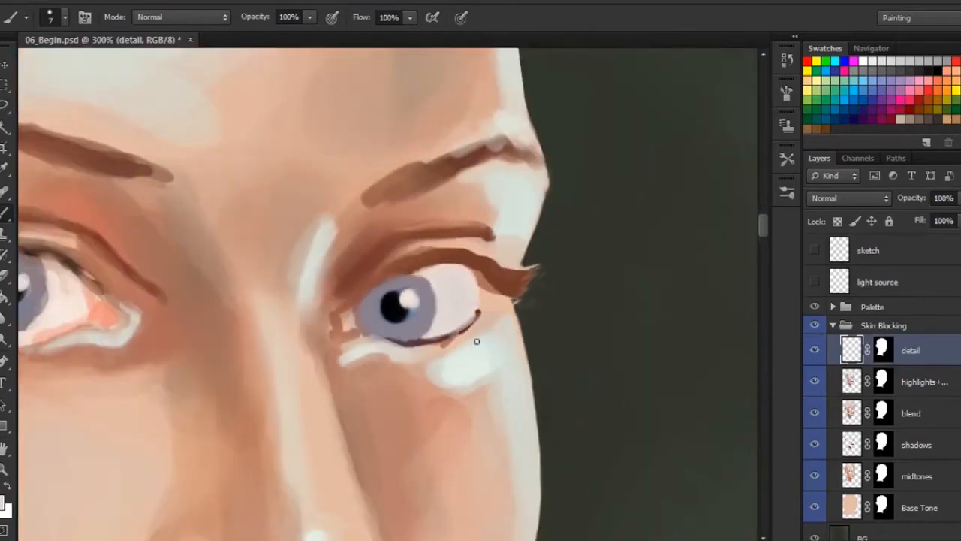
scroll(381, 282, up, 1)
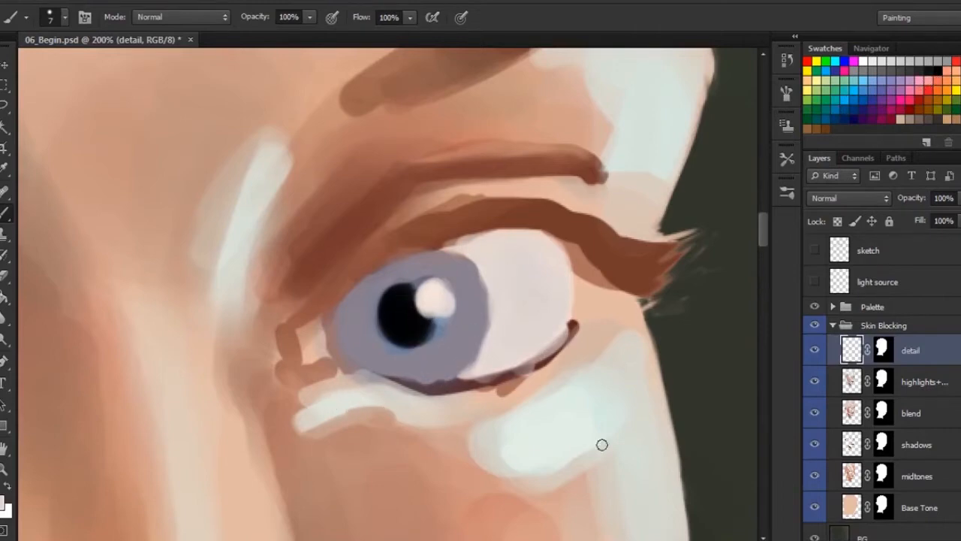
- Paint the far upper eyelid with red sampled from the cheek using a 14 px brush, and sample neighbouring lid tones
key(ctrl+minus)
key(ctrl+minus)
drag(217, 477, 331, 411)
alt+click(178, 430)
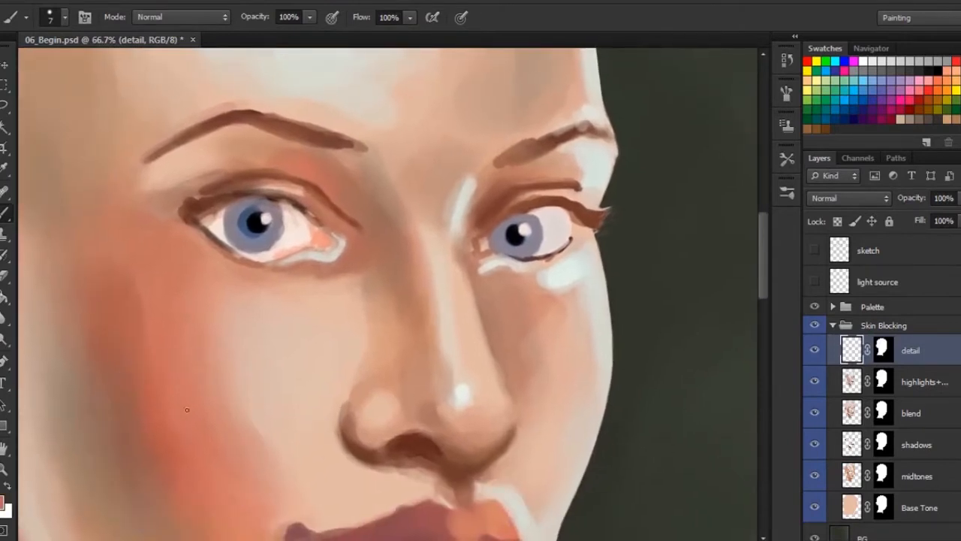
right_click(492, 212)
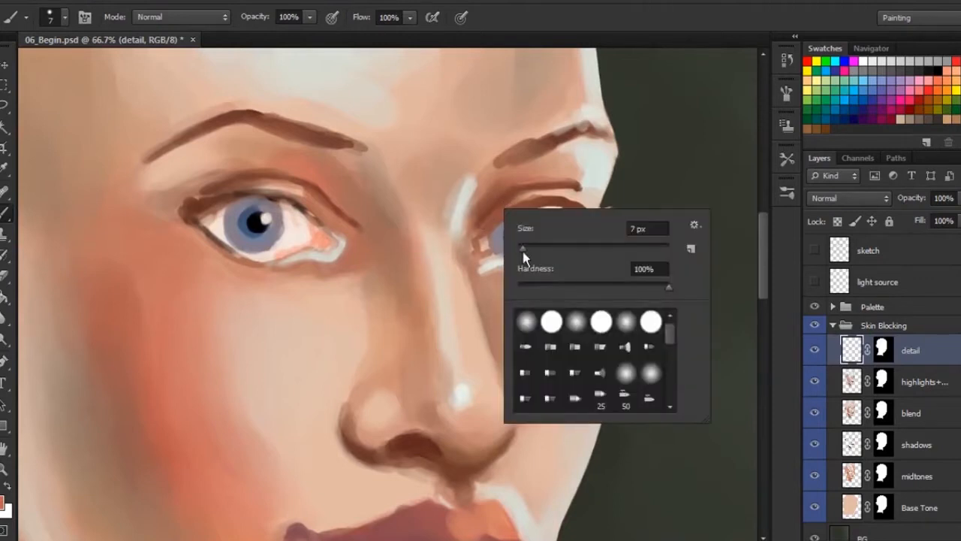
drag(523, 240, 525, 240)
key(Return)
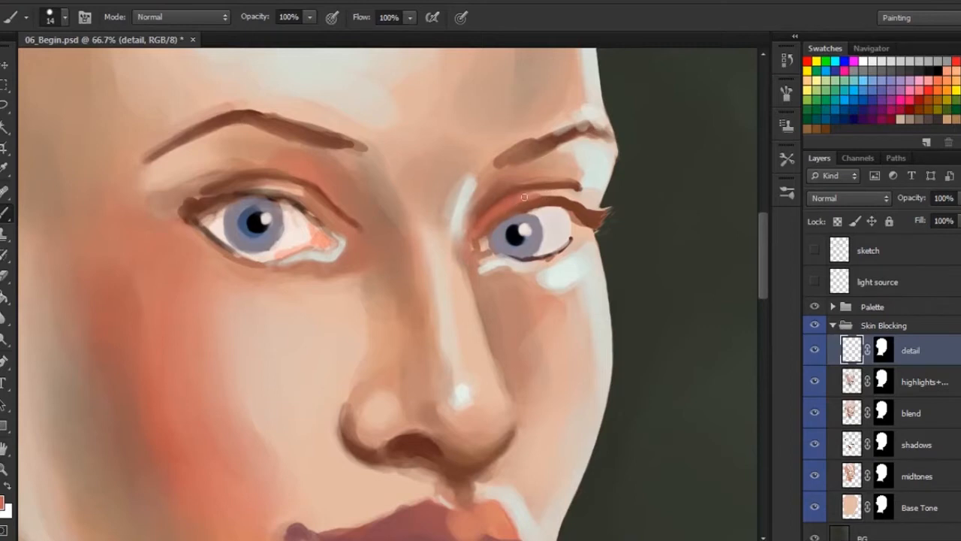
alt+click(571, 188)
alt+click(500, 207)
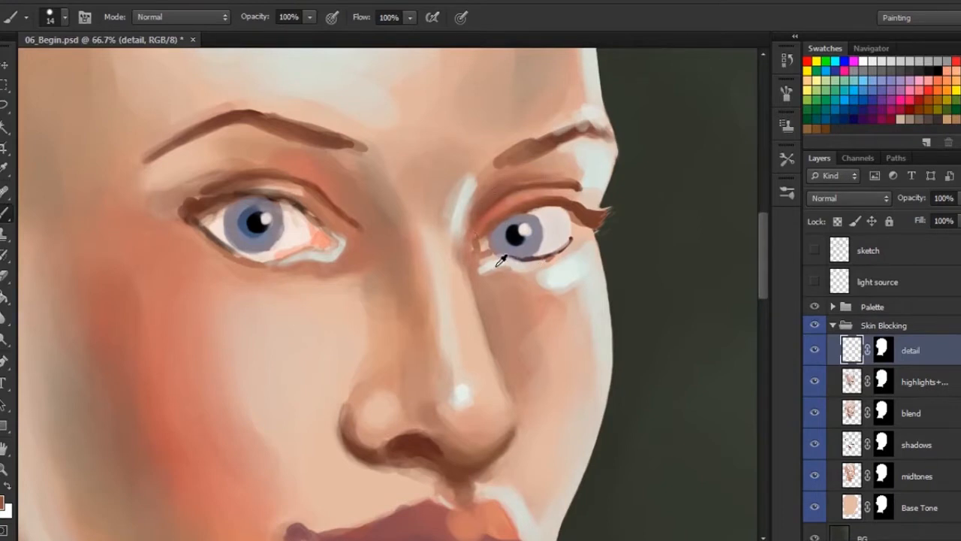
- Cover the white highlight under the far eye's inner corner with sampled skin shadow tones and soften the lower lid
alt+click(555, 373)
alt+click(404, 378)
mouse_move(494, 274)
mouse_down()
mouse_move(519, 276)
mouse_move(472, 265)
mouse_move(496, 273)
mouse_up()
alt+click(623, 269)
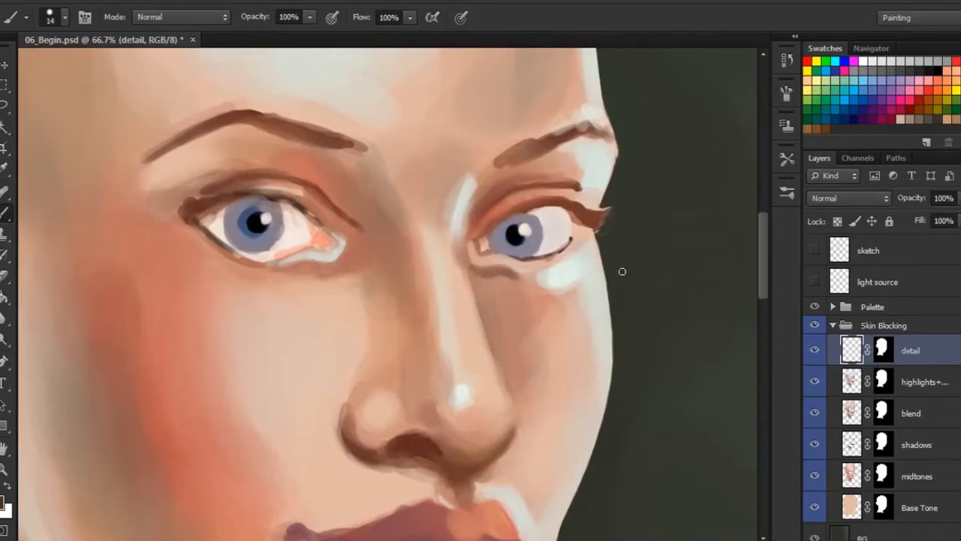
alt+click(500, 280)
mouse_move(500, 279)
mouse_down()
mouse_move(486, 270)
mouse_move(516, 277)
mouse_move(476, 269)
mouse_move(519, 277)
mouse_up()
click(473, 244)
- Refine the far eye's inner corner and upper lid with sampled red-brown tones, using a 9 px brush
alt+click(499, 210)
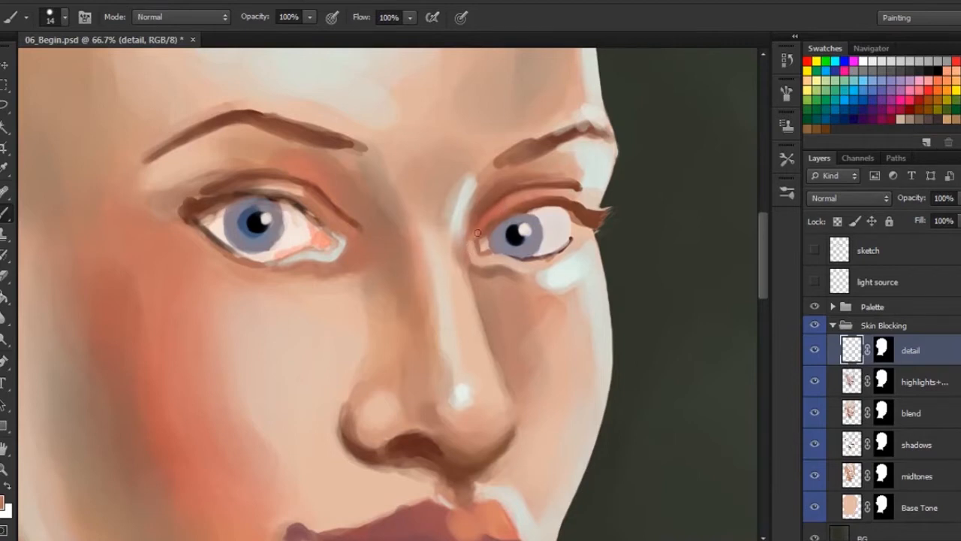
right_click(508, 194)
drag(530, 233, 527, 232)
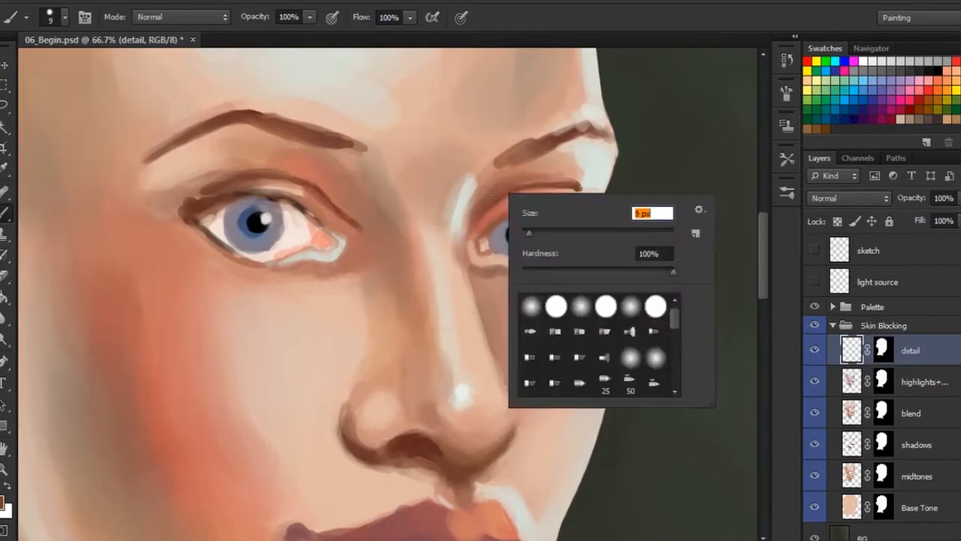
click(473, 228)
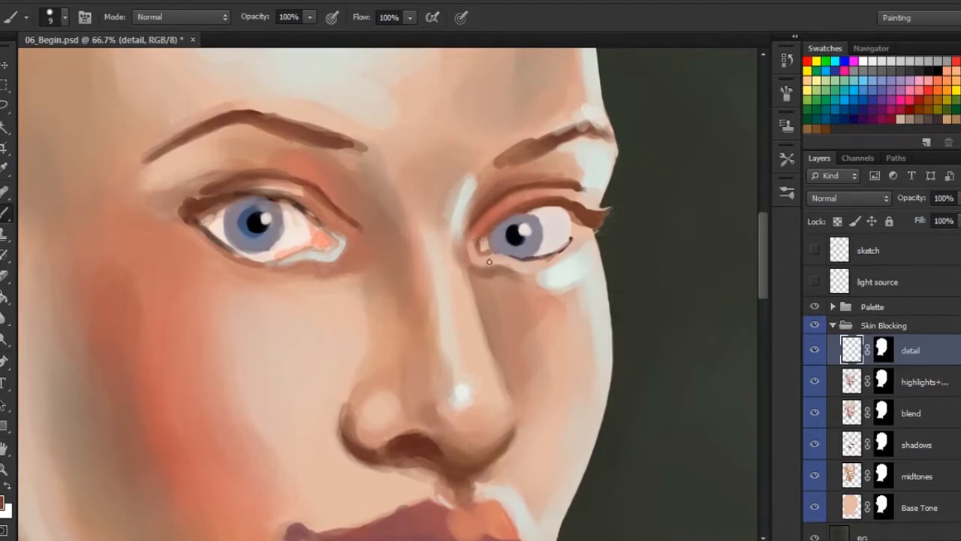
alt+click(504, 199)
- Sample the coral red from the painted palette below the portrait and set the brush to 19 px
alt+click(197, 391)
key(ctrl+minus)
key(ctrl+minus)
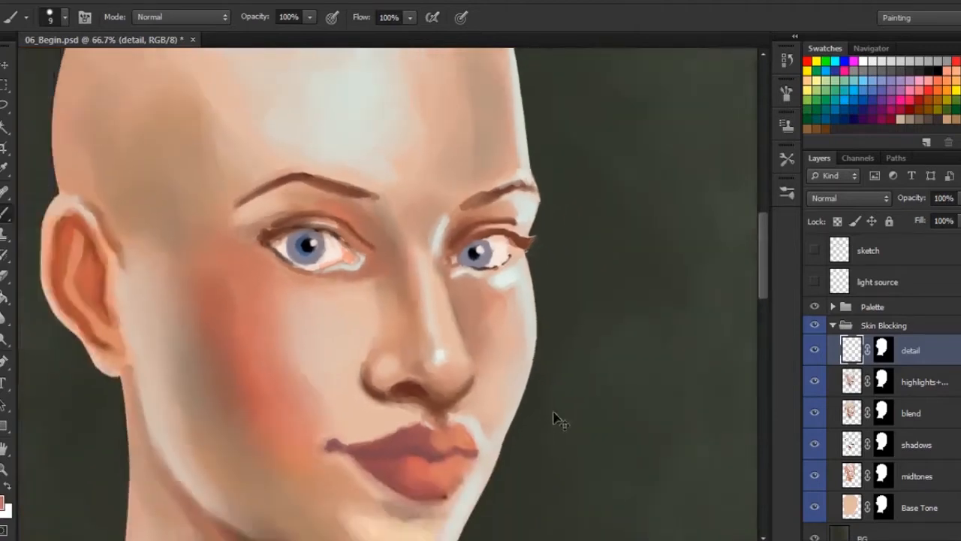
drag(523, 489, 533, 118)
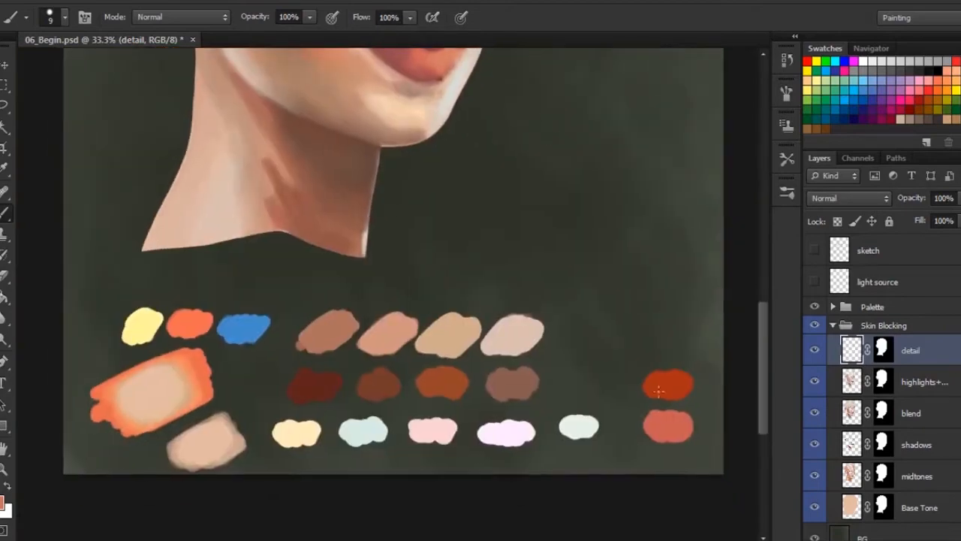
alt+click(678, 419)
key(ctrl+plus)
key(ctrl+plus)
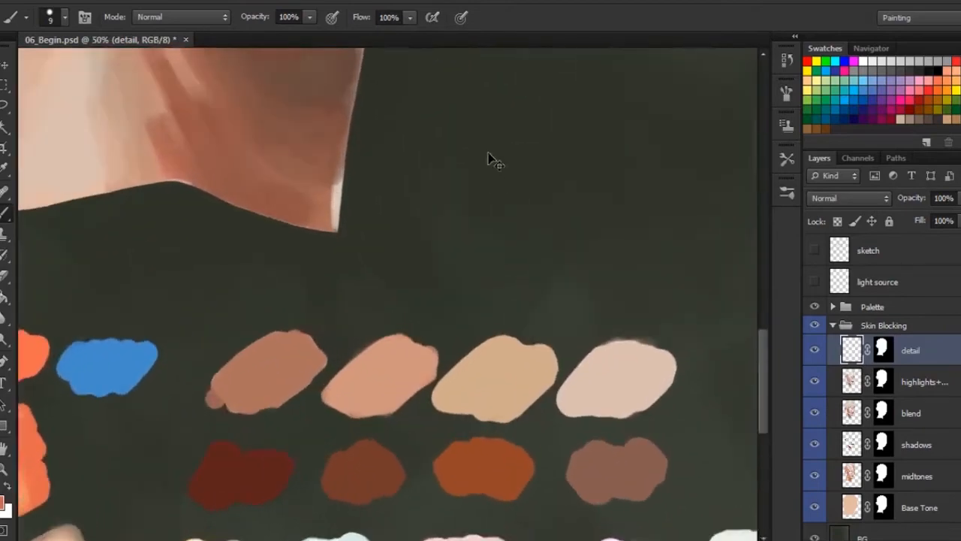
scroll(500, 119, up, 10)
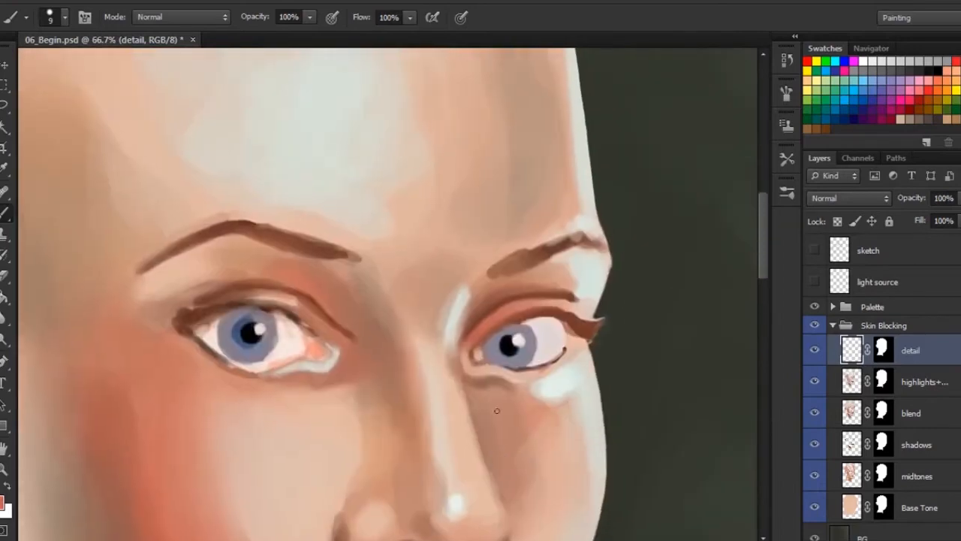
right_click(517, 306)
drag(540, 341, 549, 341)
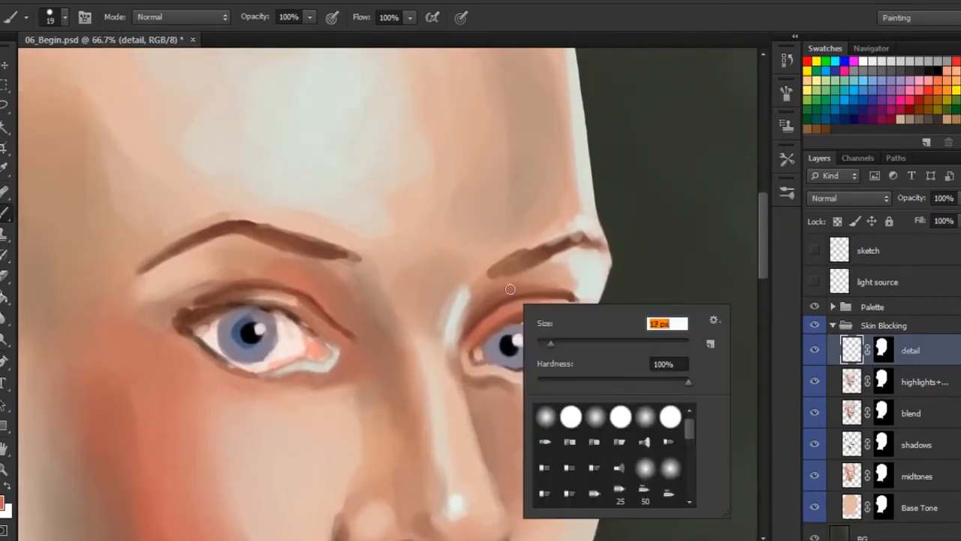
key(Return)
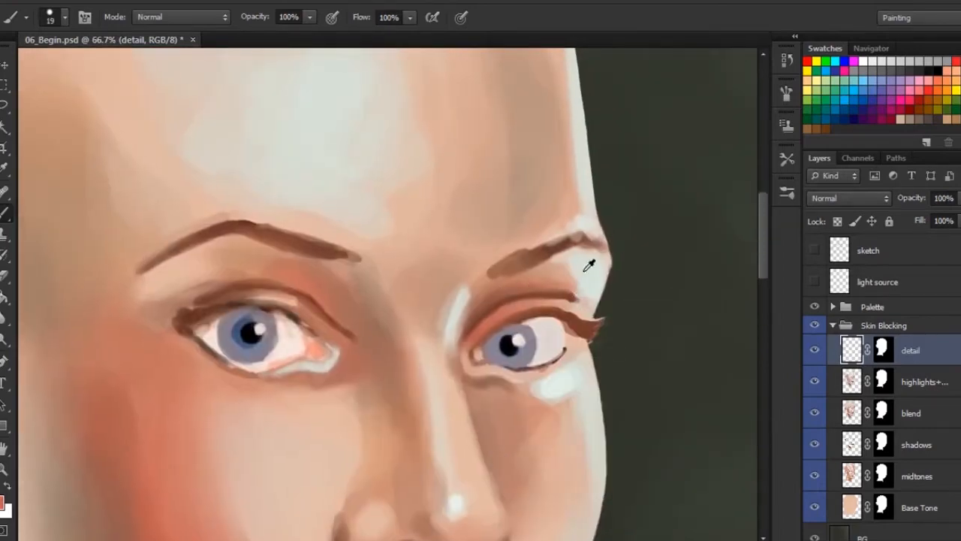
- Soften the edge of the white highlight under the far eyebrow with tones sampled around it
alt+click(584, 271)
mouse_move(566, 273)
mouse_down()
mouse_move(579, 262)
mouse_move(557, 257)
mouse_up()
mouse_move(582, 292)
mouse_down()
mouse_move(556, 257)
mouse_move(551, 266)
mouse_move(579, 290)
mouse_move(551, 262)
mouse_move(571, 255)
mouse_up()
alt+click(587, 268)
alt+click(601, 271)
- Work the far eye's upper lid out to its outer corner with sampled pinkish skin tones and a 12 px brush
alt+click(579, 303)
right_click(595, 301)
click(597, 344)
click(547, 308)
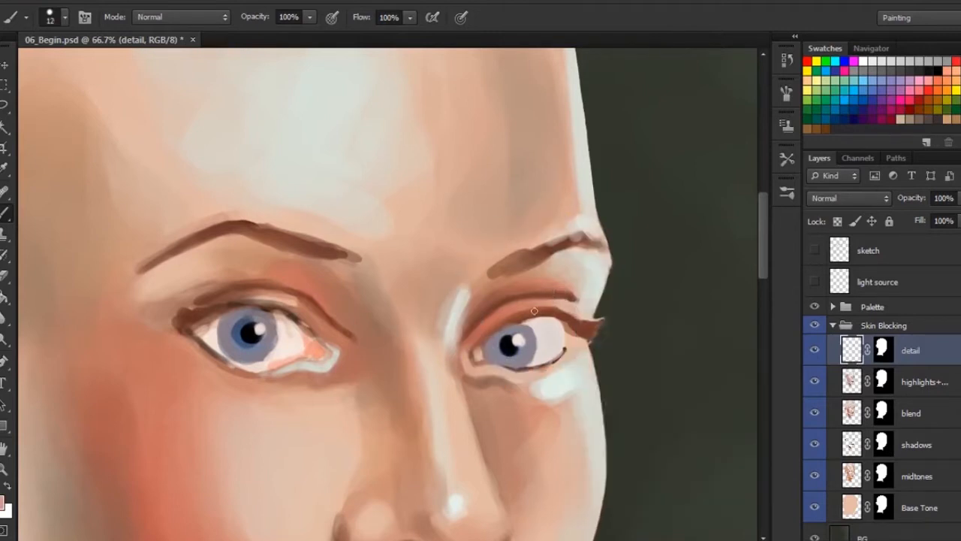
drag(532, 311, 590, 321)
alt+click(584, 324)
- Paint the rim of the far eye's lower lid with a sampled light skin tone, using a 9 px brush
alt+click(513, 377)
right_click(519, 350)
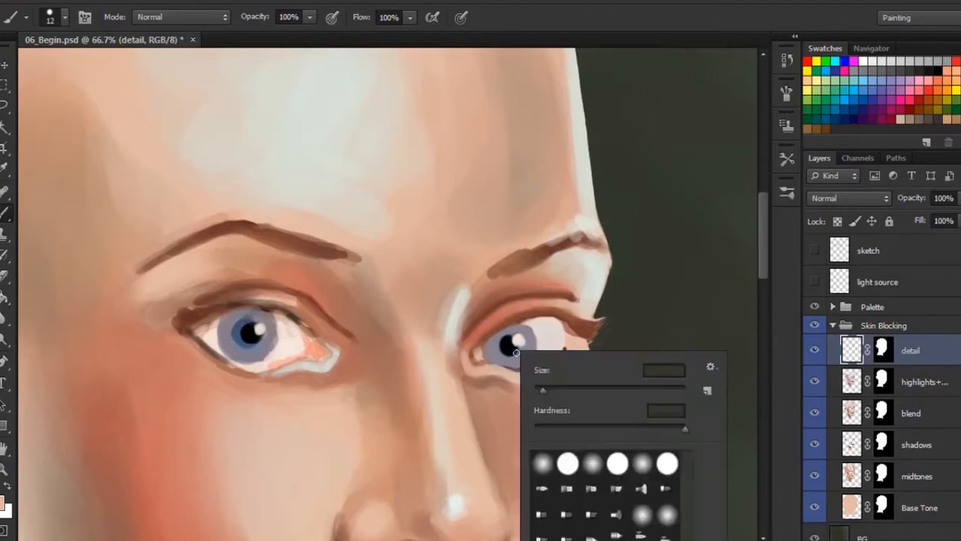
click(540, 392)
click(489, 360)
mouse_move(490, 361)
mouse_down()
mouse_move(552, 359)
mouse_move(511, 364)
mouse_up()
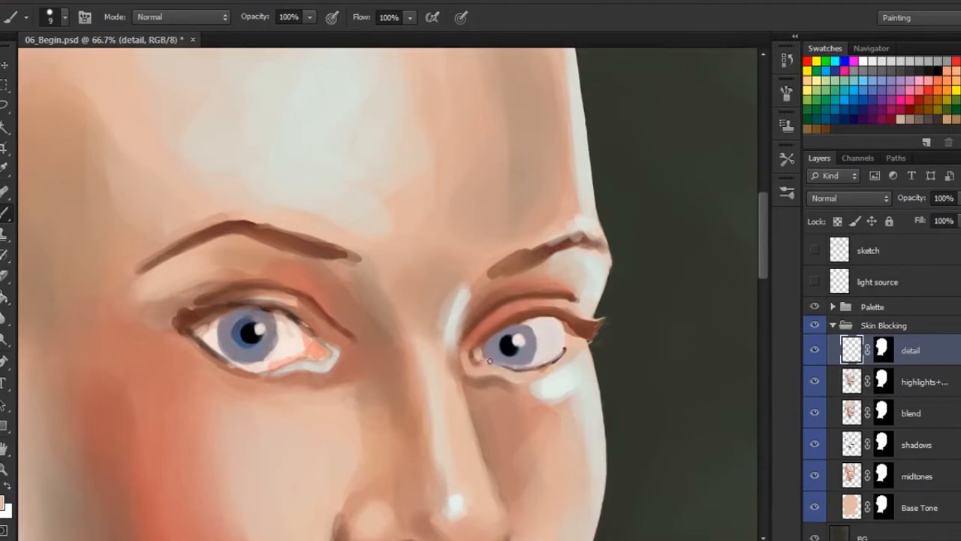
- Paint the far eye's upper lash line and outer lashes with a dark blue swatch colour
click(853, 107)
drag(493, 332, 546, 312)
drag(600, 325, 601, 319)
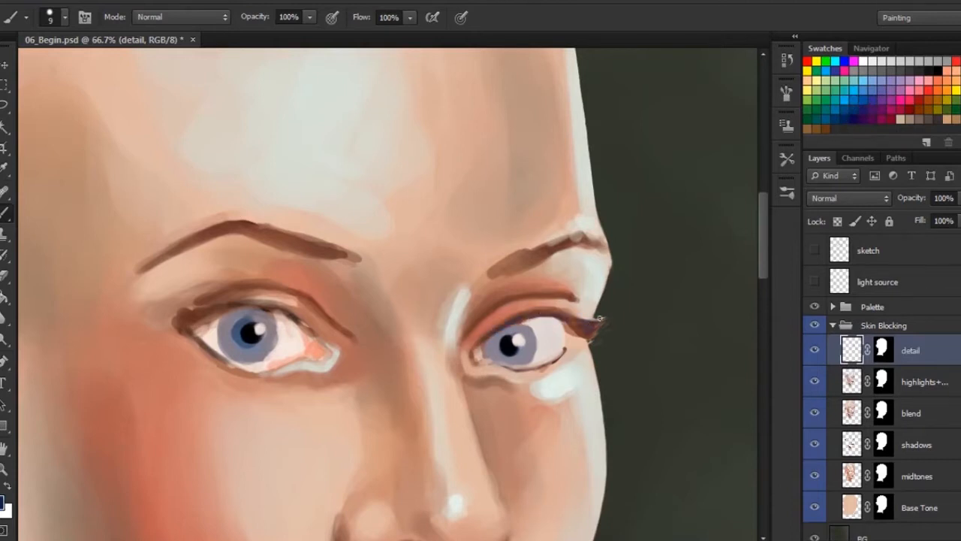
mouse_move(537, 314)
mouse_down()
mouse_move(590, 327)
mouse_move(571, 328)
mouse_move(574, 343)
mouse_move(593, 338)
mouse_move(584, 326)
mouse_move(570, 331)
mouse_move(575, 339)
mouse_up()
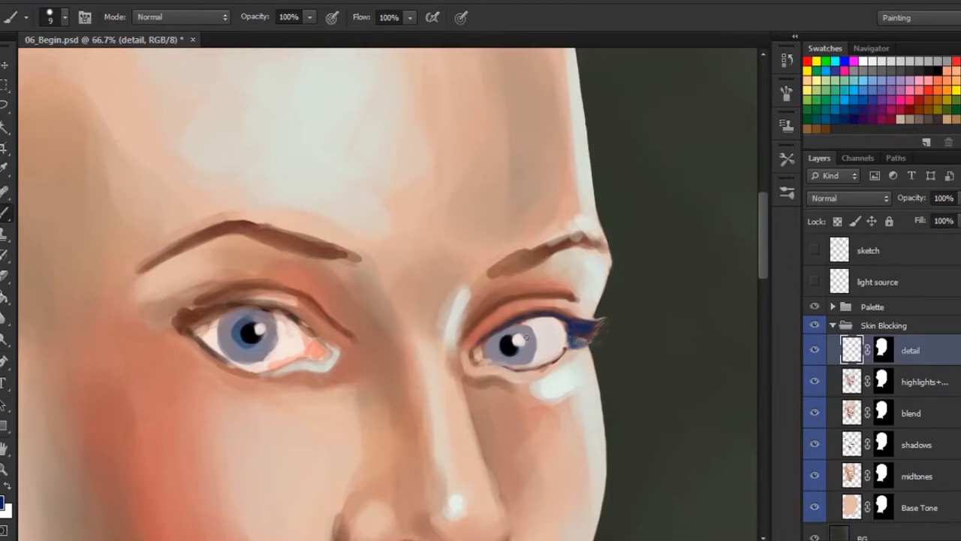
- Line the far eye's lower lid in dark blue and join it to the lashes at the outer corner
mouse_move(480, 369)
mouse_down()
mouse_move(552, 365)
mouse_move(543, 371)
mouse_move(567, 352)
mouse_move(544, 370)
mouse_up()
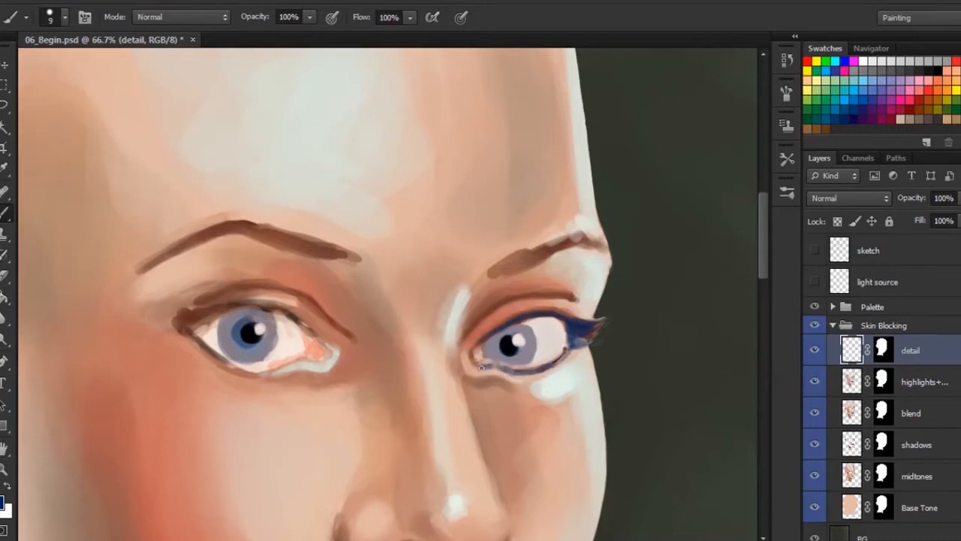
drag(481, 368, 543, 371)
drag(483, 368, 535, 374)
drag(567, 325, 571, 334)
alt+click(558, 358)
alt+click(575, 338)
mouse_move(591, 334)
mouse_down()
mouse_move(592, 325)
mouse_move(579, 341)
mouse_up()
- Touch up the far eyelid's crease and inner corner with sampled skin tones, using a 15 px brush
alt+click(566, 286)
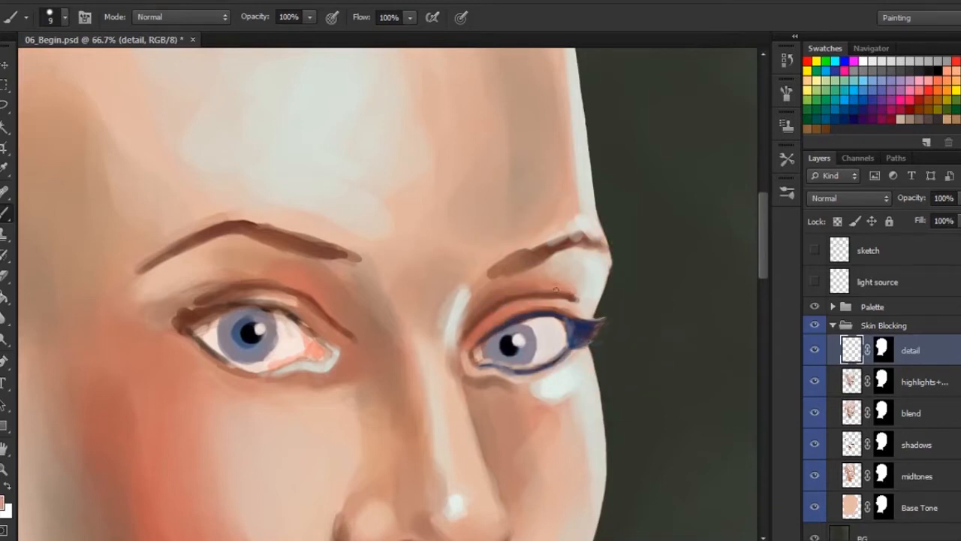
alt+click(573, 295)
right_click(482, 316)
drag(506, 356, 511, 358)
alt+click(472, 346)
alt+click(516, 293)
- Paint both eyebrows with dark blue sampled from the far eye's upper lash line
alt+click(547, 316)
mouse_move(504, 277)
mouse_down()
mouse_move(518, 262)
mouse_move(484, 278)
mouse_move(554, 242)
mouse_move(612, 249)
mouse_up()
mouse_move(523, 260)
mouse_down()
mouse_move(501, 271)
mouse_move(575, 238)
mouse_move(608, 250)
mouse_move(570, 241)
mouse_move(518, 265)
mouse_up()
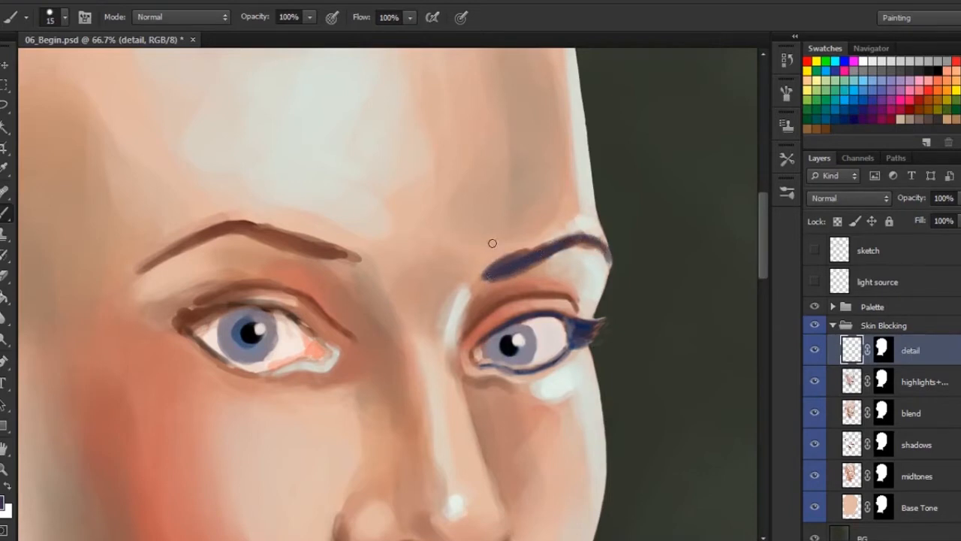
mouse_move(293, 238)
mouse_down()
mouse_move(353, 257)
mouse_move(281, 235)
mouse_move(315, 248)
mouse_move(295, 238)
mouse_up()
drag(139, 269, 232, 226)
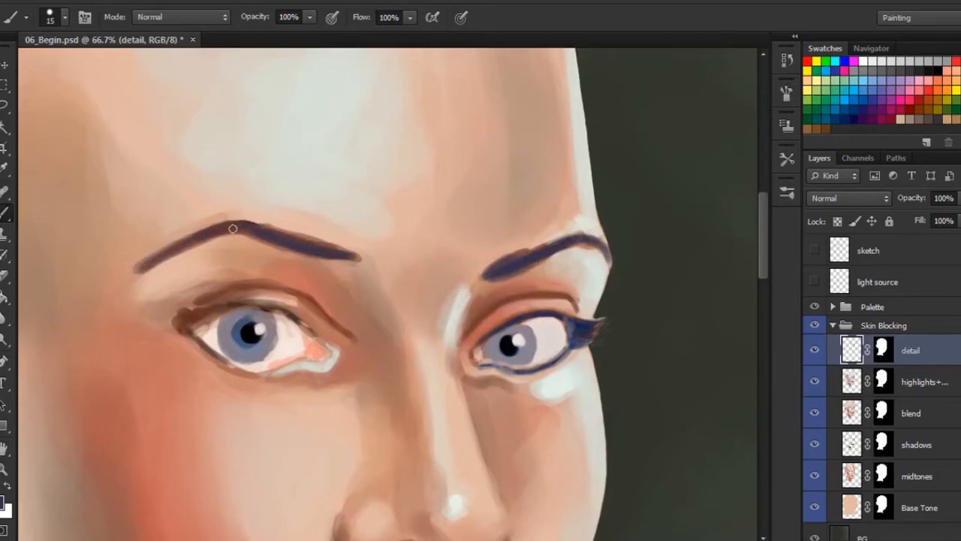
- Line the near eye's upper and lower lids in dark blue, using a 12 px brush below, and even out its iris in grey-blue
mouse_move(196, 313)
mouse_down()
mouse_move(174, 321)
mouse_move(185, 330)
mouse_move(188, 315)
mouse_move(209, 310)
mouse_move(286, 312)
mouse_move(312, 330)
mouse_move(184, 311)
mouse_move(174, 327)
mouse_up()
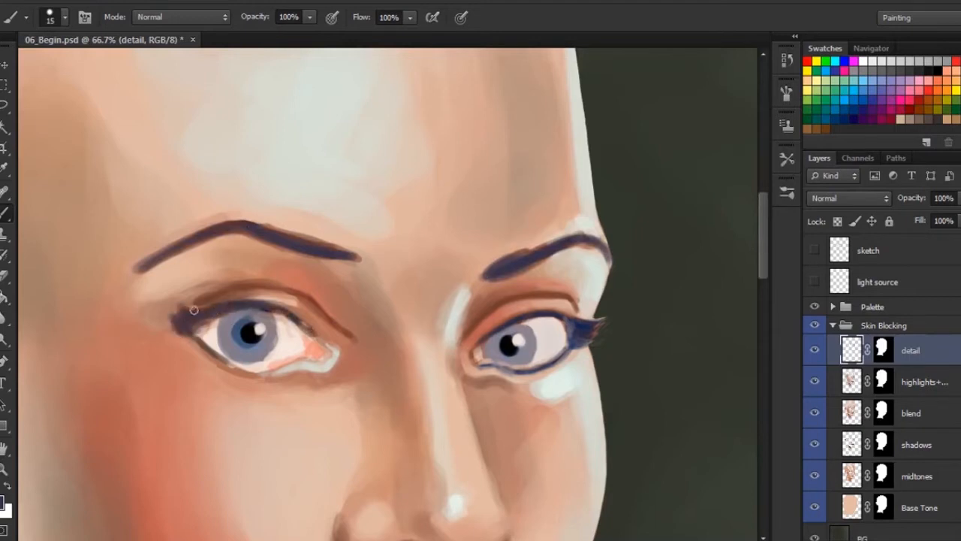
right_click(187, 336)
drag(212, 370, 210, 371)
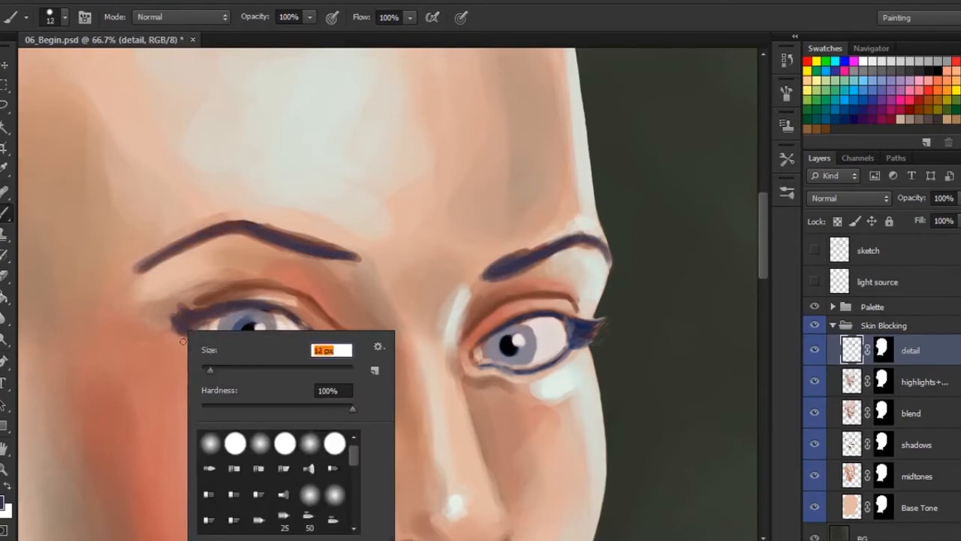
mouse_move(177, 327)
mouse_down()
mouse_move(225, 366)
mouse_move(311, 364)
mouse_up()
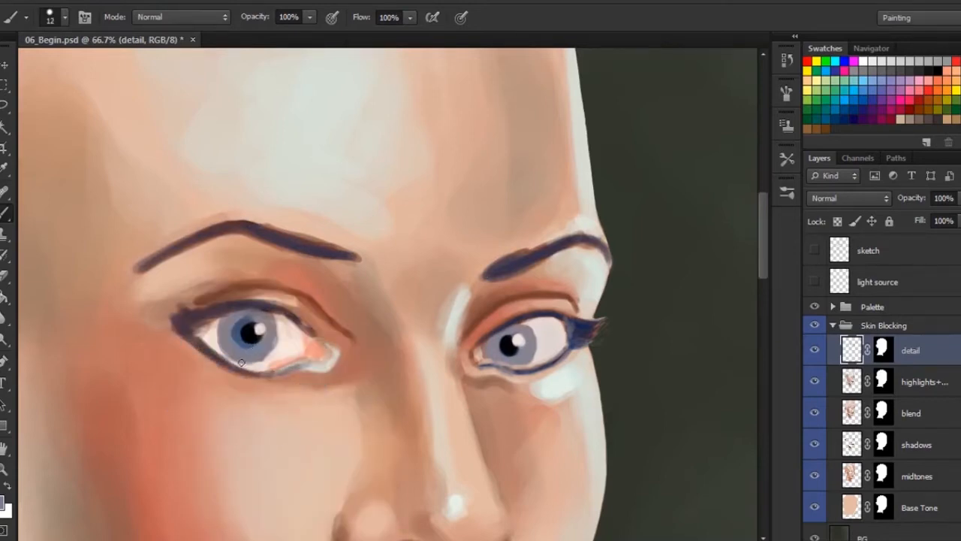
mouse_move(222, 352)
mouse_down()
mouse_move(240, 363)
mouse_move(254, 333)
mouse_move(244, 340)
mouse_move(243, 328)
mouse_up()
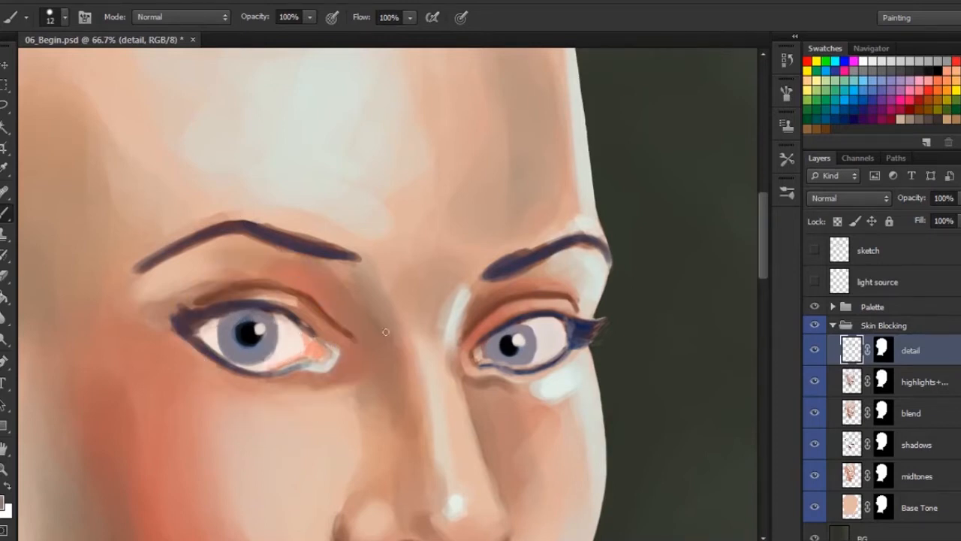
- Paint the near eye's tear duct and lower lid rim with a red swatch colour and an 8 px brush
click(921, 94)
right_click(329, 342)
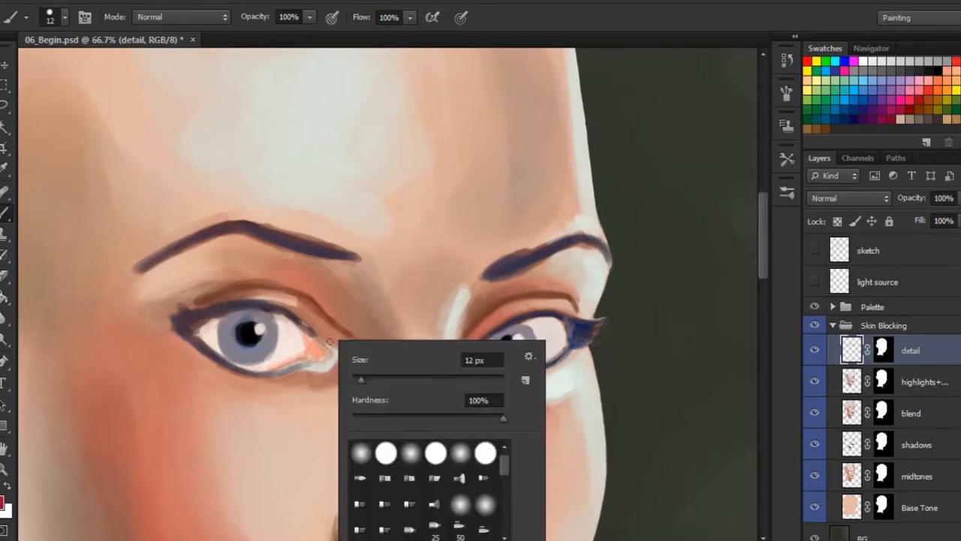
drag(361, 380, 357, 379)
click(311, 356)
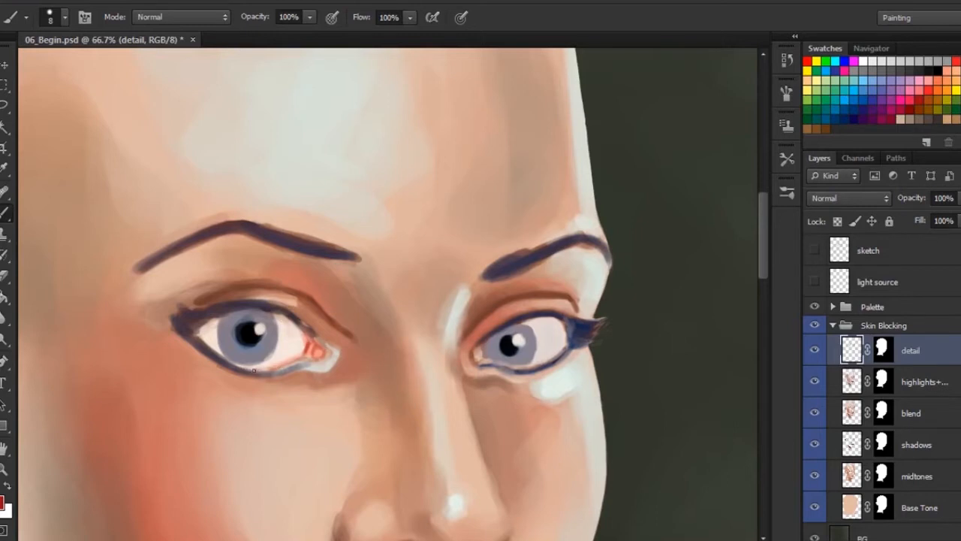
drag(222, 358, 267, 372)
alt+click(285, 363)
- Blend the near eye's upper lid and crease with sampled skin tones, using a 21 px brush
right_click(486, 324)
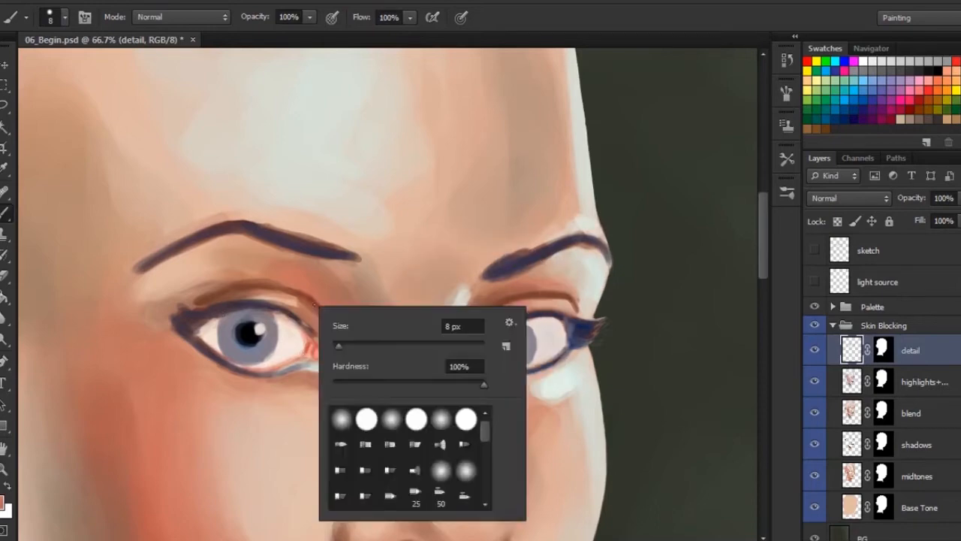
text(21)
key(Return)
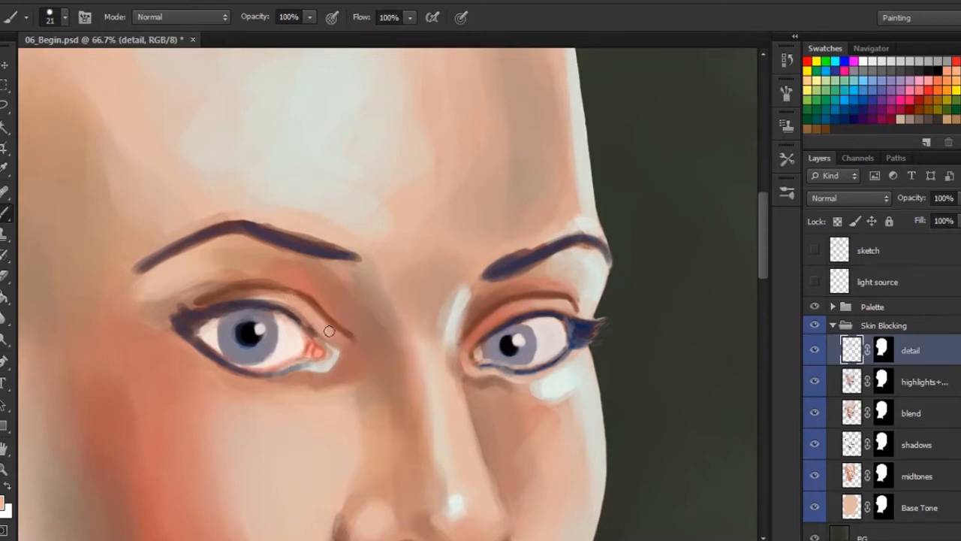
alt+click(272, 280)
mouse_move(193, 302)
mouse_down()
mouse_move(218, 289)
mouse_move(210, 286)
mouse_up()
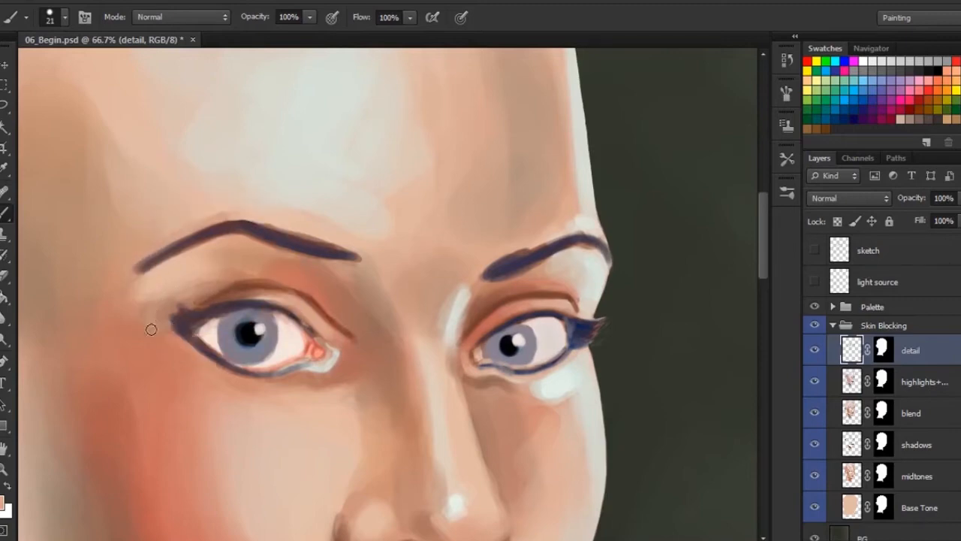
- Warm the area between eyelid and eyebrow on both eyes with red and orange tints, using a 68 px brush
right_click(314, 281)
drag(353, 317, 378, 322)
mouse_move(295, 274)
mouse_down()
mouse_move(352, 319)
mouse_move(268, 259)
mouse_move(312, 284)
mouse_move(246, 270)
mouse_move(223, 274)
mouse_up()
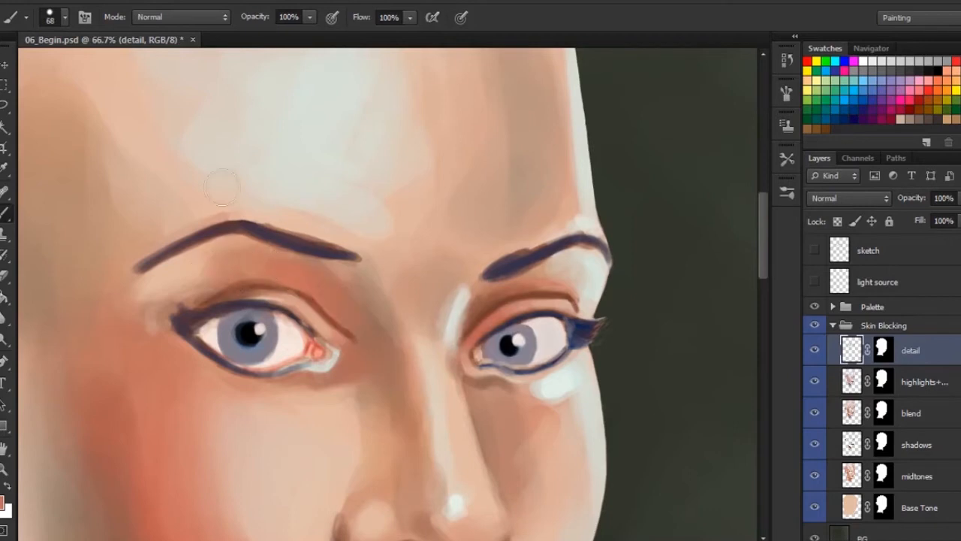
alt+click(225, 242)
click(938, 89)
mouse_move(266, 272)
mouse_down()
mouse_move(258, 250)
mouse_move(231, 273)
mouse_move(268, 270)
mouse_move(211, 278)
mouse_move(256, 251)
mouse_move(185, 283)
mouse_up()
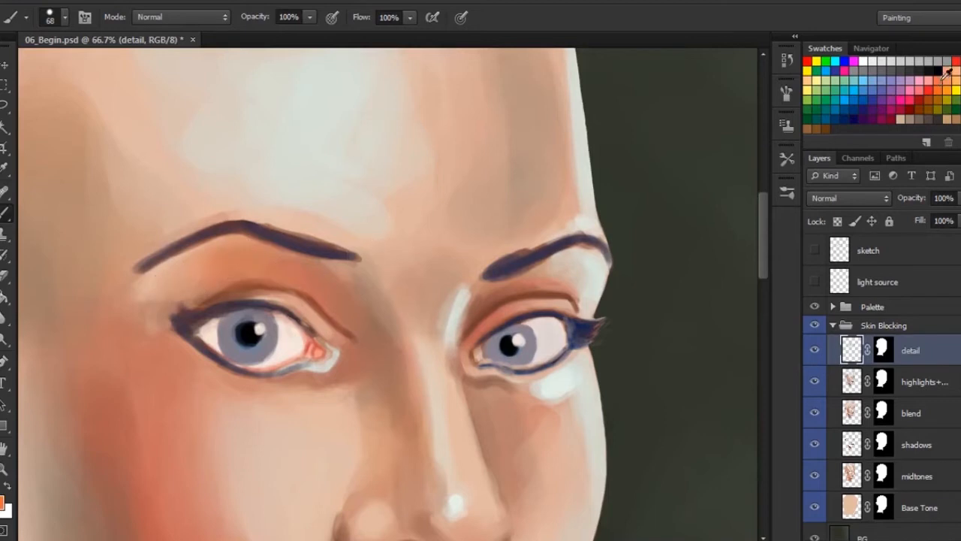
mouse_move(524, 265)
mouse_down()
mouse_move(495, 280)
mouse_move(561, 275)
mouse_move(555, 288)
mouse_up()
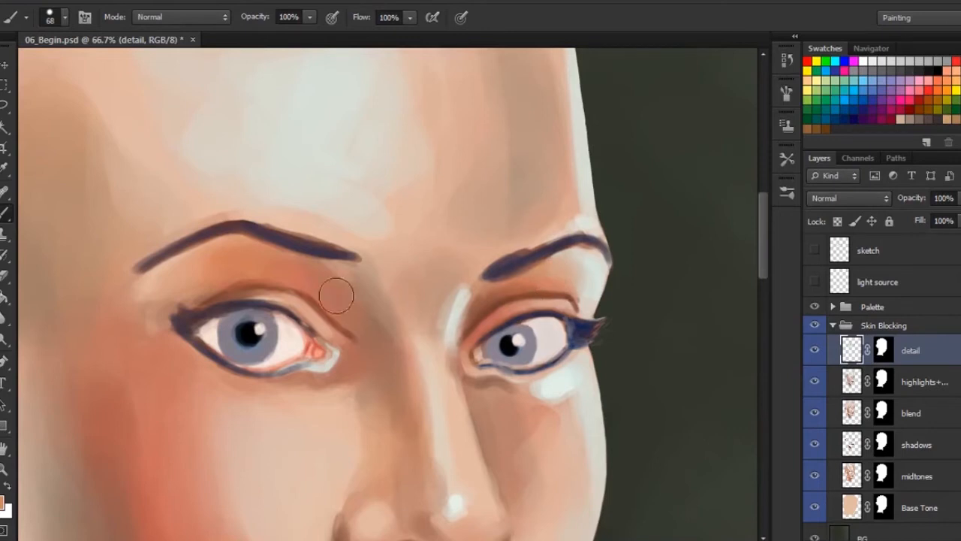
- Deepen the shadow between the near eye's inner corner and the nose bridge with dark blue and sampled blends
click(853, 110)
drag(364, 314, 382, 351)
alt+click(381, 349)
drag(369, 301, 382, 386)
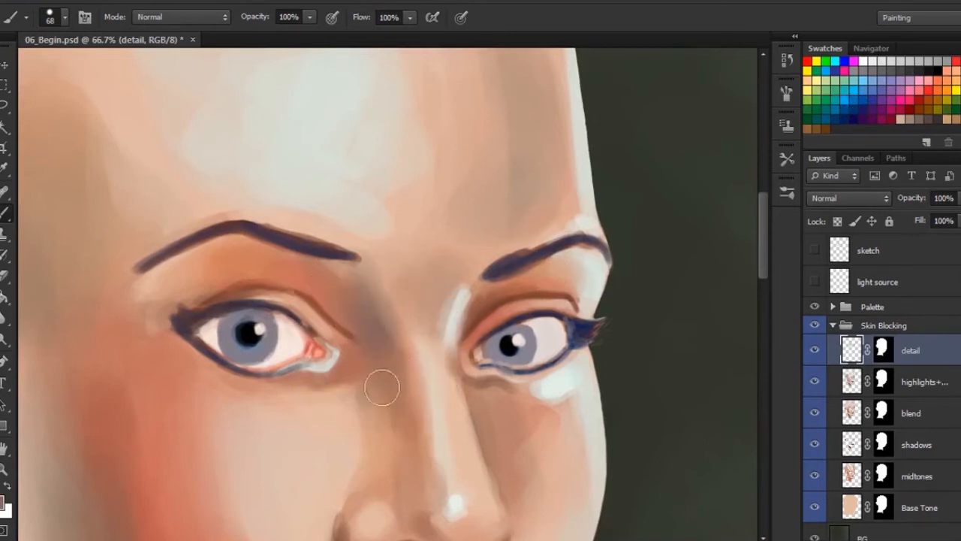
drag(334, 274, 372, 384)
mouse_move(365, 373)
mouse_down()
mouse_move(349, 295)
mouse_move(376, 345)
mouse_move(335, 281)
mouse_move(323, 296)
mouse_move(367, 334)
mouse_up()
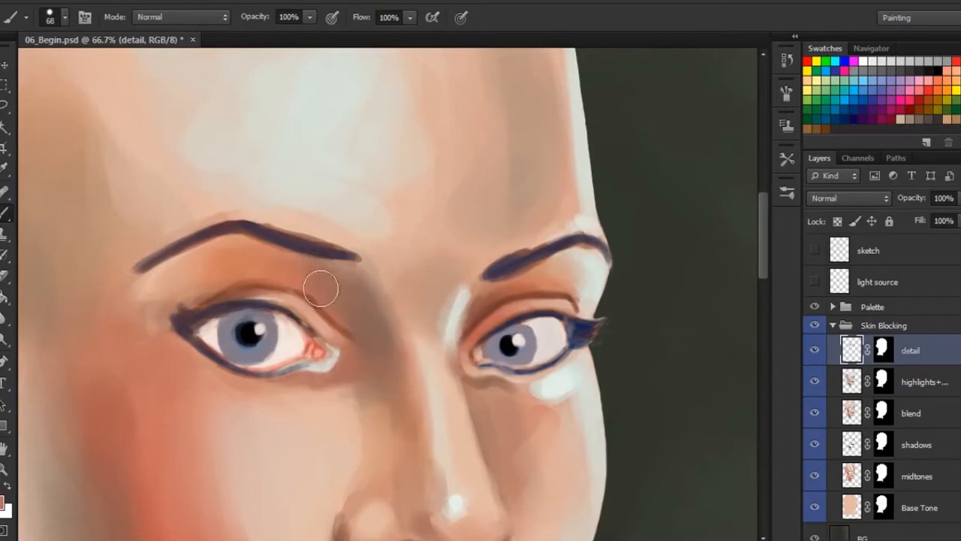
- Blend the shadow beside the nose into the upper cheek below the near eye with sampled skin tones
alt+click(385, 429)
click(383, 442)
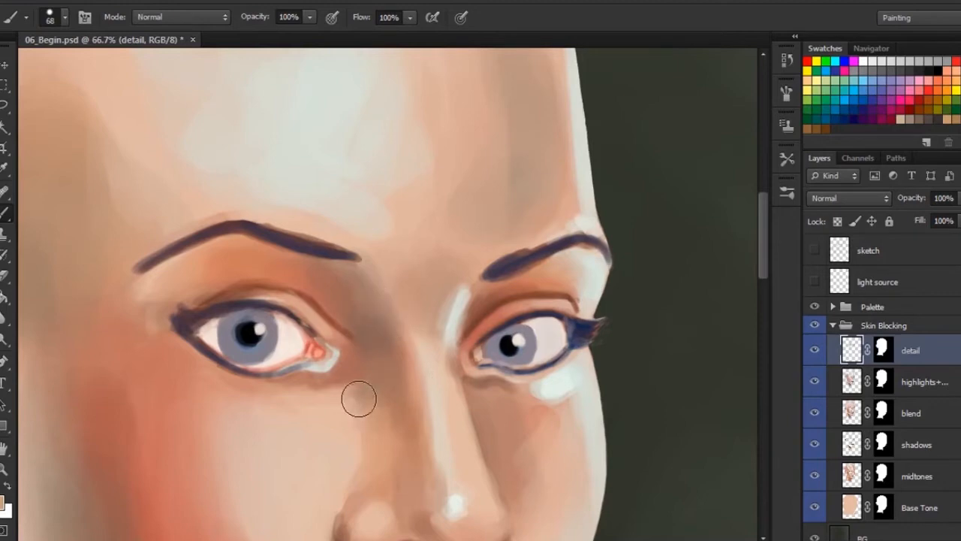
alt+click(379, 418)
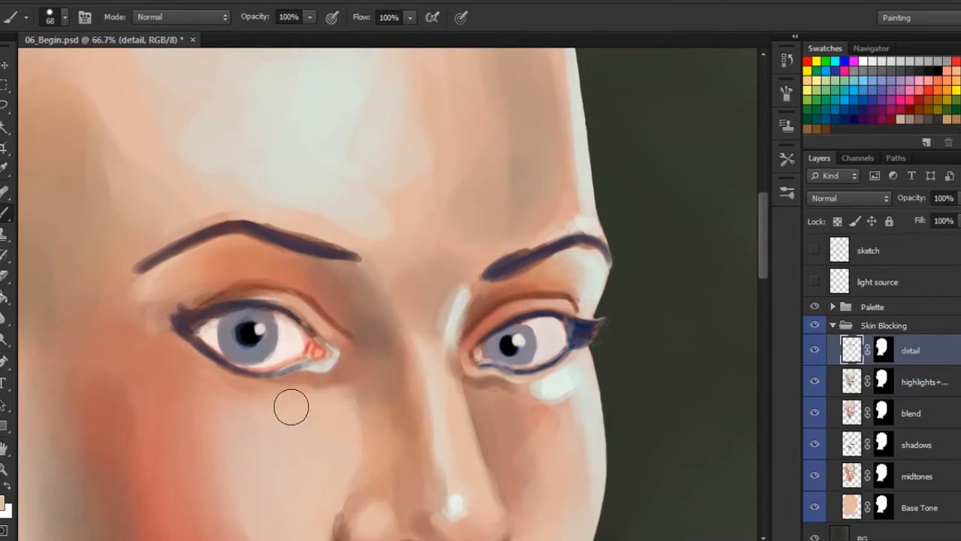
- Soften the pale highlight around the near eye's inner corner with a sampled tone and a 22 px brush
right_click(334, 387)
drag(379, 403, 375, 406)
alt+click(328, 367)
mouse_move(326, 368)
mouse_down()
mouse_move(302, 372)
mouse_move(335, 358)
mouse_up()
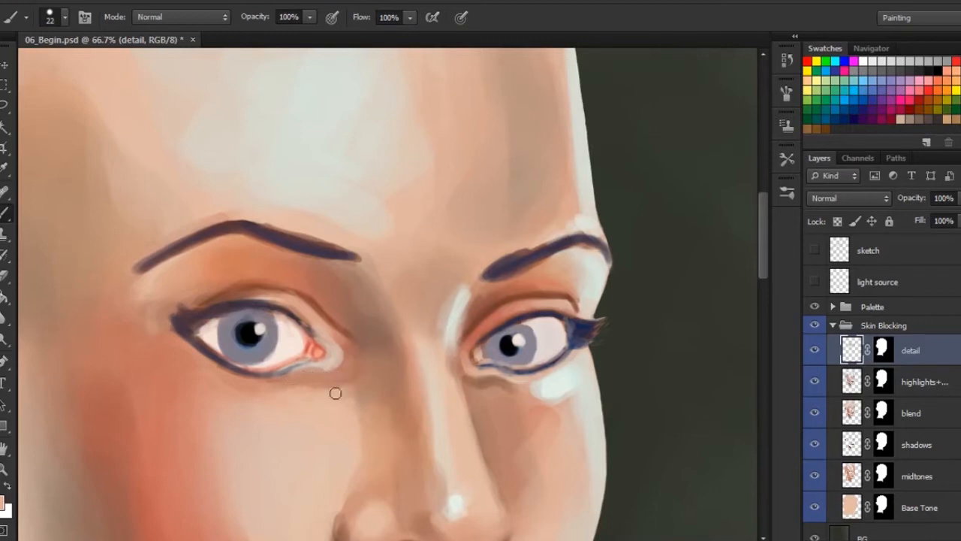
- Paint light blue colour into the irises of both eyes with a 12 px brush
right_click(339, 371)
click(367, 410)
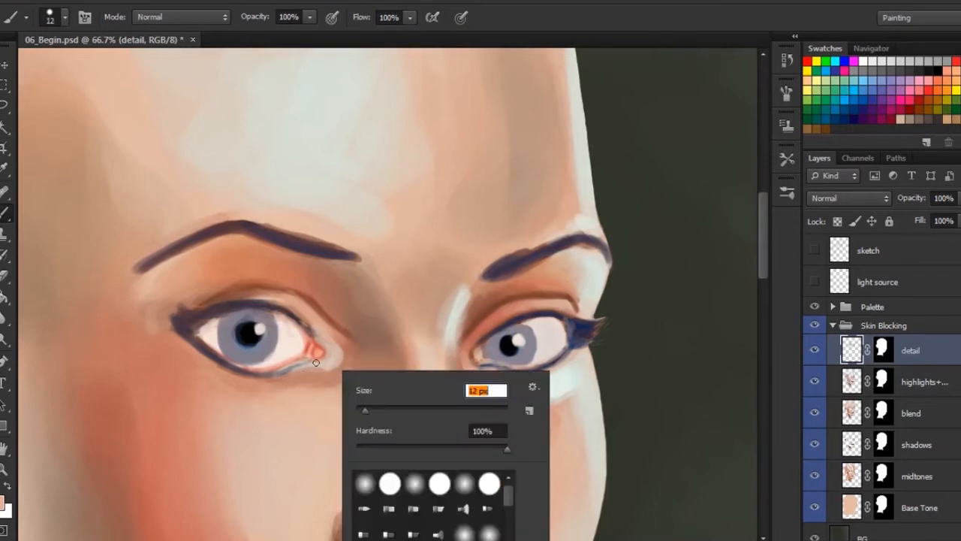
alt+click(260, 371)
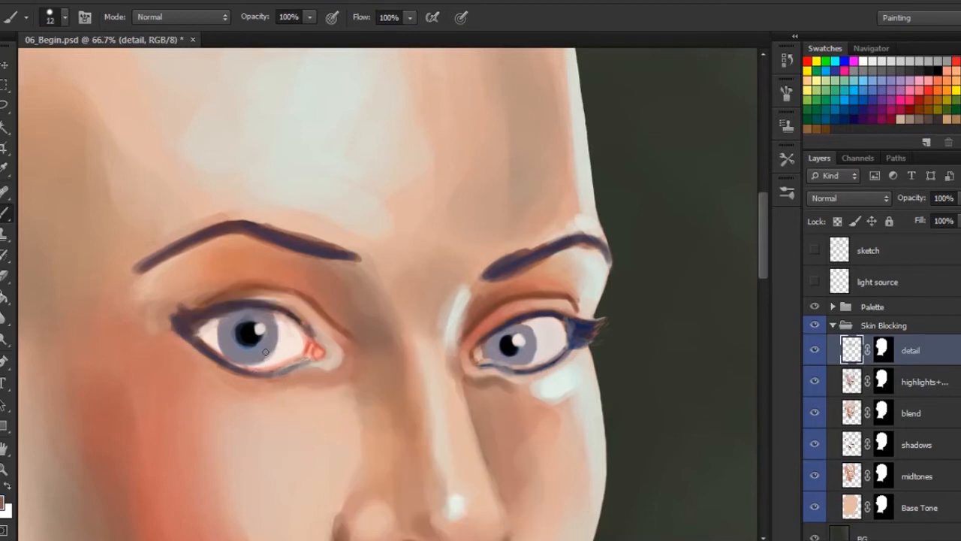
alt+click(245, 344)
click(865, 69)
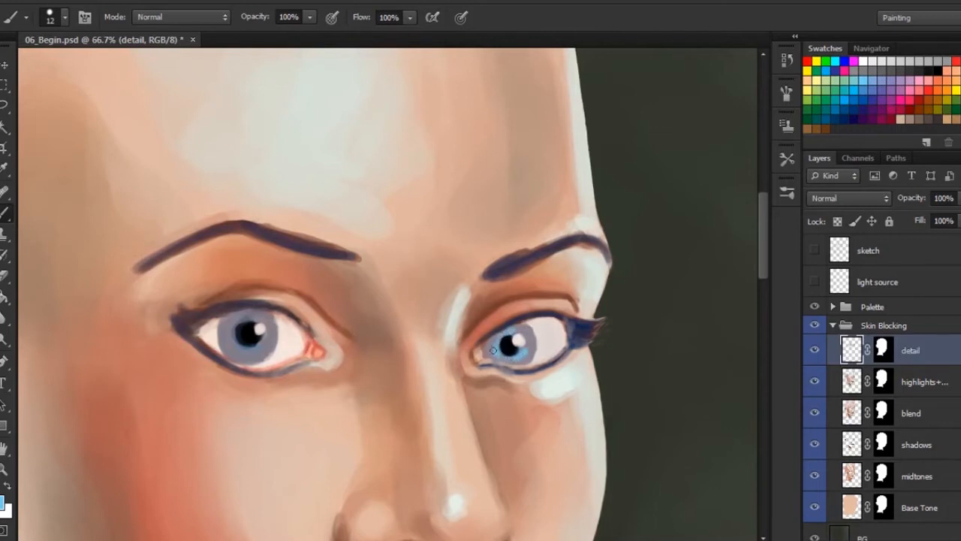
mouse_move(249, 350)
mouse_down()
mouse_move(259, 344)
mouse_move(233, 340)
mouse_up()
- Blend darker teal, blue and sampled tones around the pupils and rims of both irises
click(824, 107)
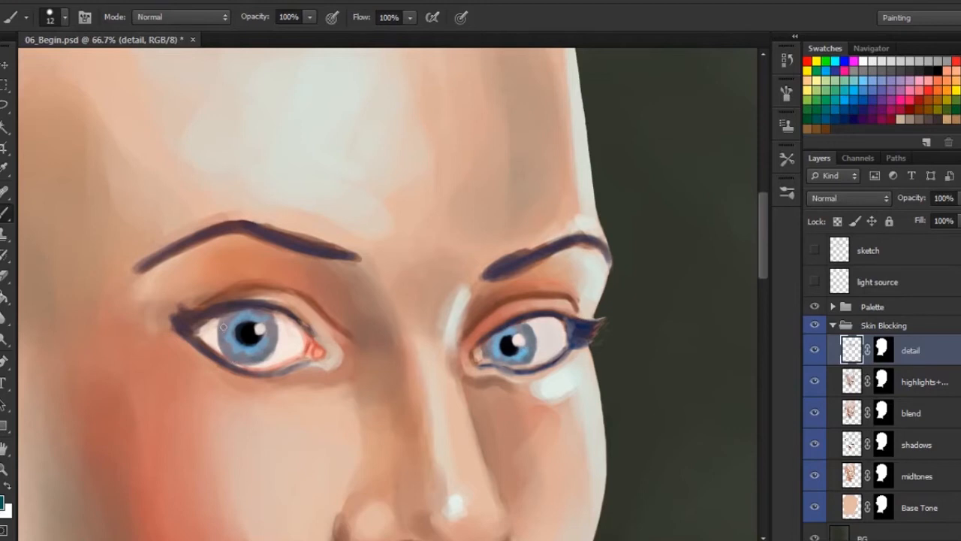
alt+click(268, 347)
click(857, 105)
right_click(532, 343)
key(Escape)
alt+click(530, 350)
mouse_move(244, 361)
mouse_down()
mouse_move(250, 350)
mouse_move(224, 336)
mouse_up()
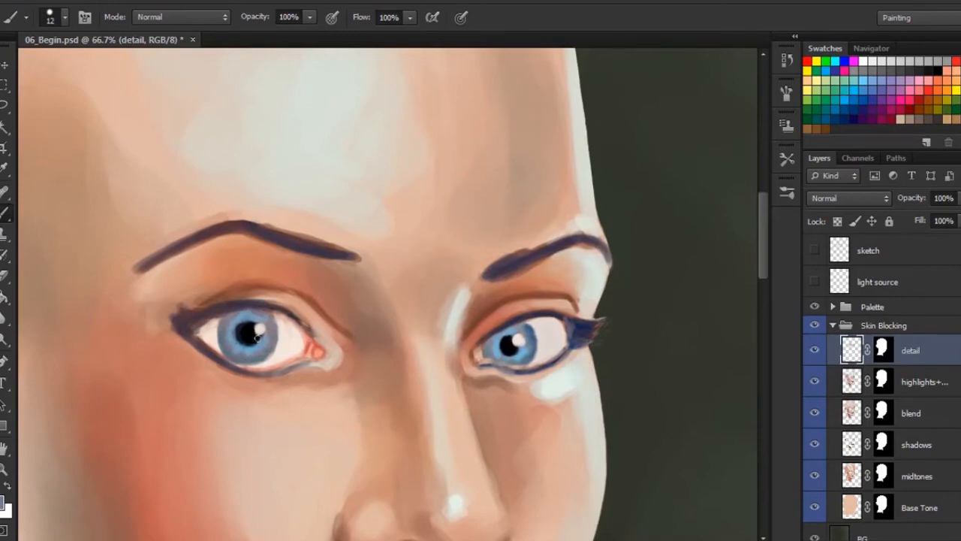
- Add fine streaks to the irises with an 8 px brush, resampling the blues from the painted eye
right_click(257, 338)
click(282, 374)
click(245, 349)
alt+click(256, 349)
alt+click(240, 359)
alt+click(244, 355)
alt+click(249, 357)
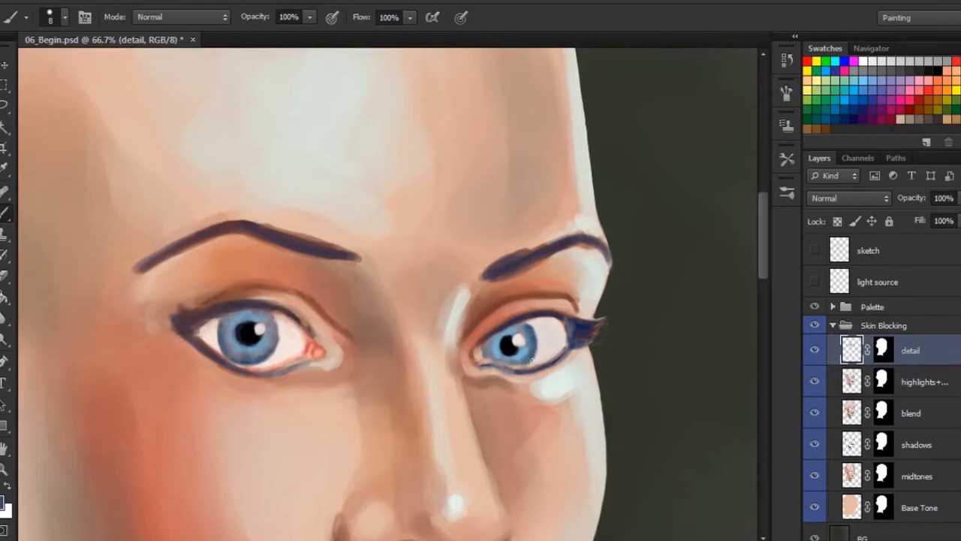
- Shade the upper part of both eyeballs beneath the lids with a dark tone and a 30 px brush
right_click(531, 332)
click(576, 366)
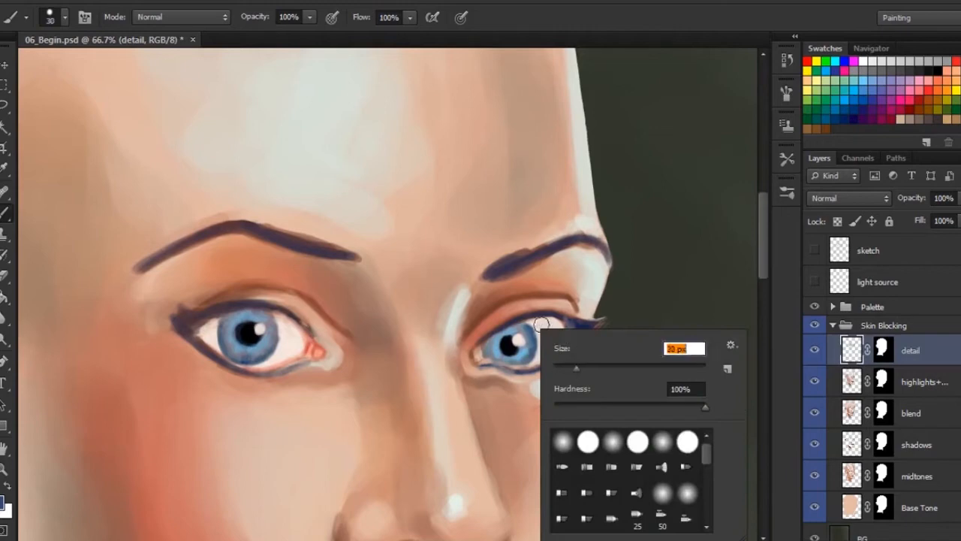
click(641, 299)
drag(524, 326, 560, 323)
drag(497, 335, 560, 321)
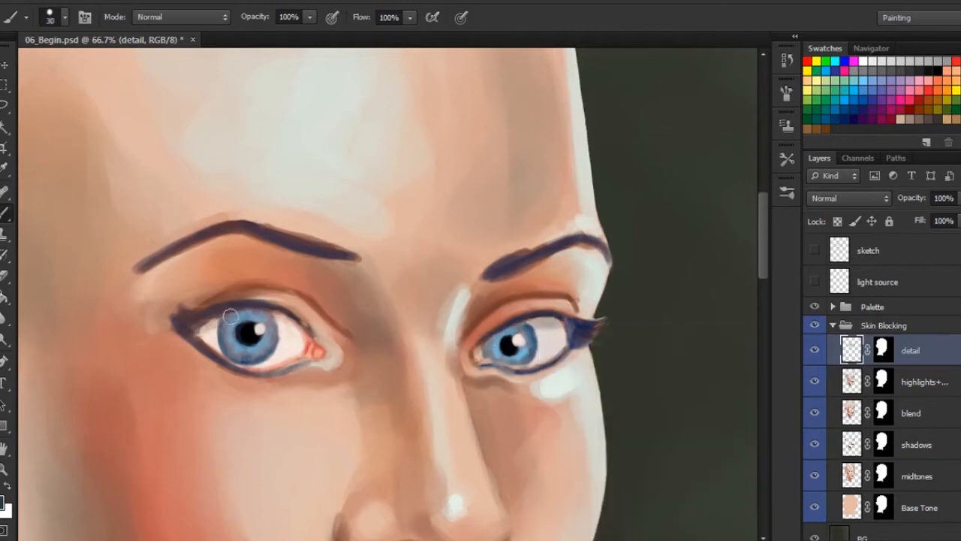
mouse_move(229, 314)
mouse_down()
mouse_move(300, 332)
mouse_move(274, 314)
mouse_move(208, 326)
mouse_move(230, 320)
mouse_move(295, 334)
mouse_move(281, 354)
mouse_up()
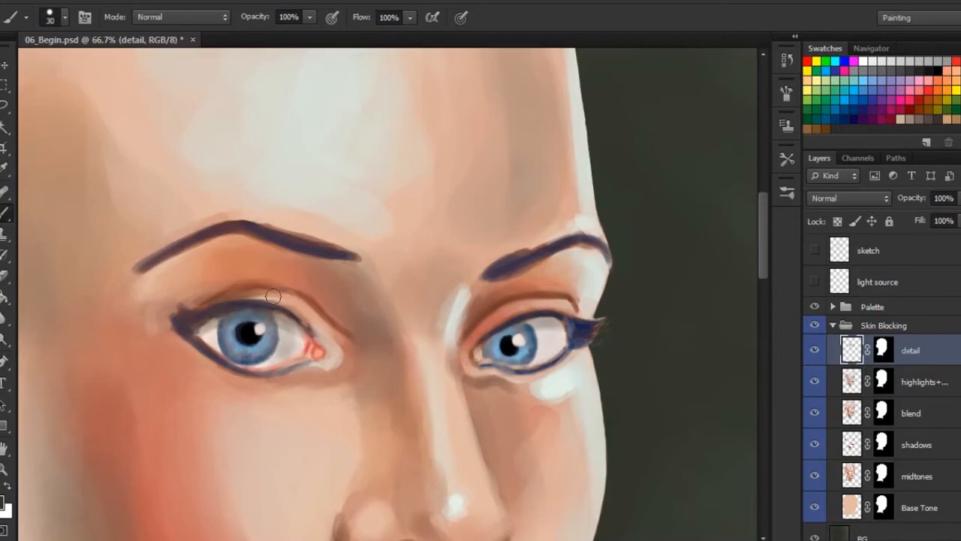
- Paint the far eye's black upper lash line with a 9 px brush and its individual lashes with a 5 px brush
right_click(535, 336)
drag(570, 362, 553, 363)
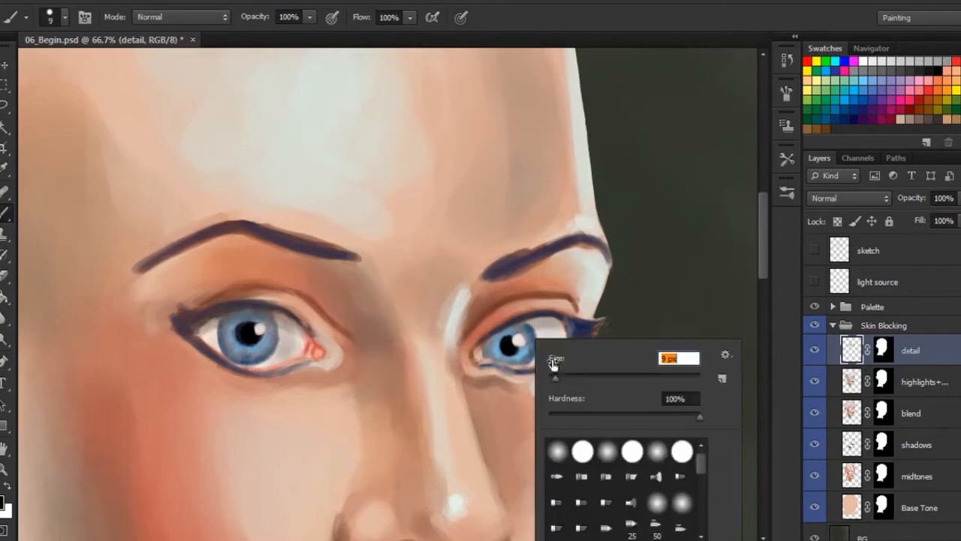
mouse_move(476, 334)
mouse_down()
mouse_move(552, 311)
mouse_move(598, 314)
mouse_up()
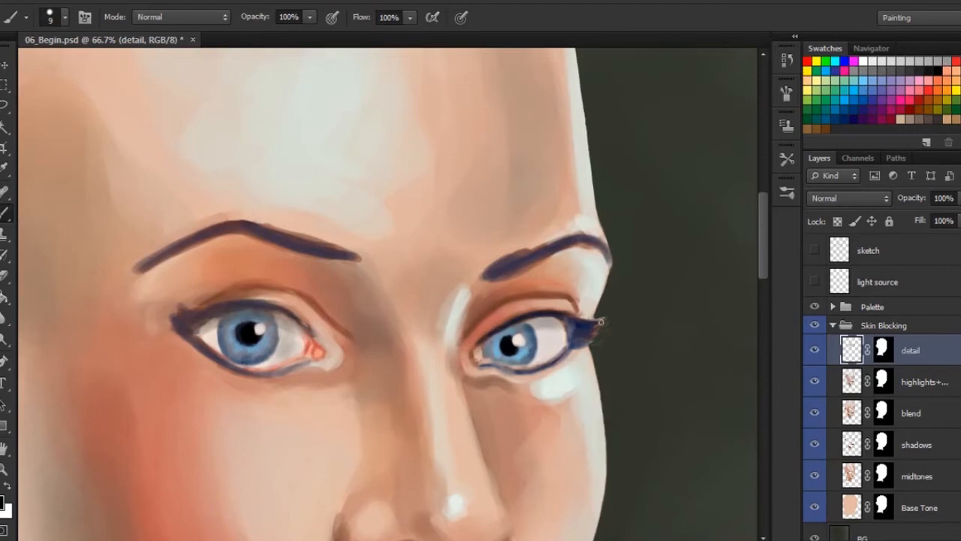
right_click(567, 341)
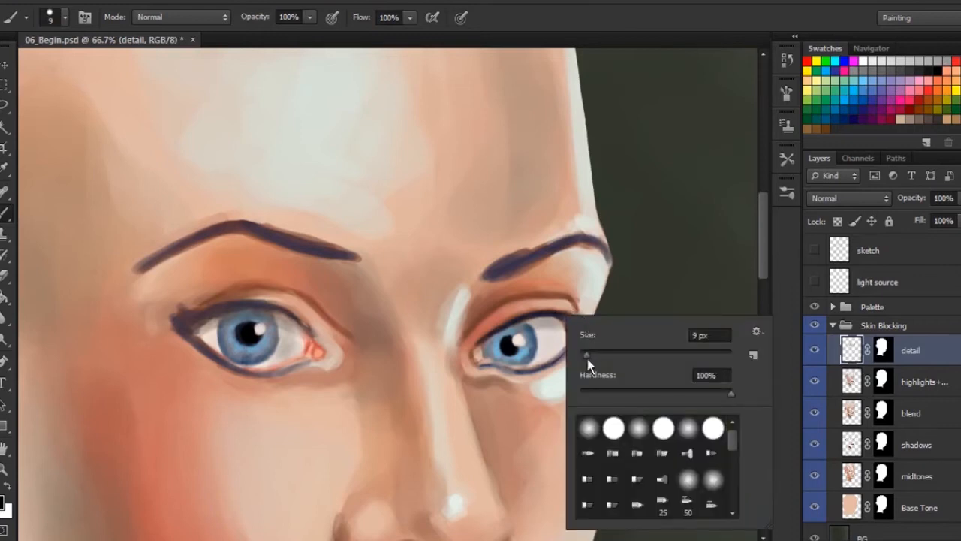
drag(588, 356, 584, 356)
mouse_move(506, 326)
mouse_down()
mouse_move(554, 303)
mouse_move(595, 314)
mouse_move(583, 324)
mouse_up()
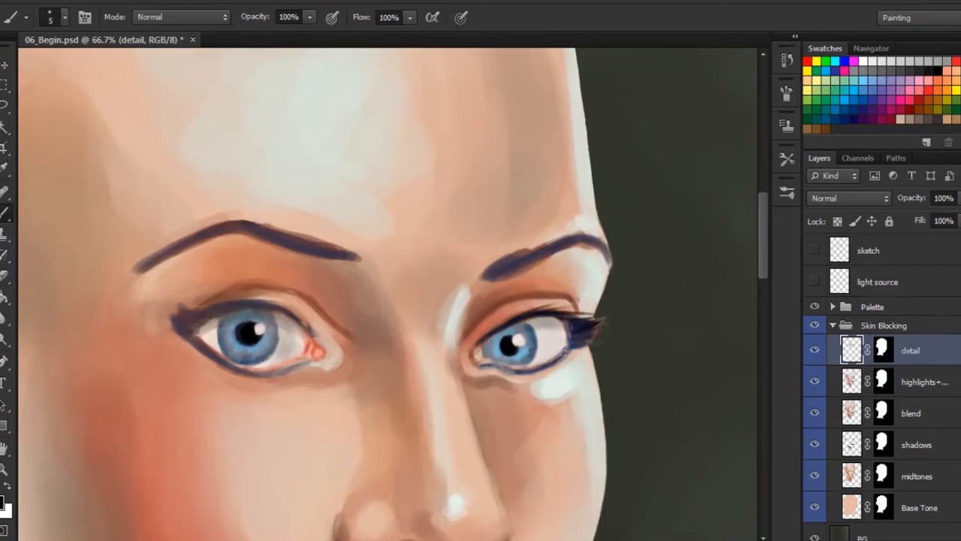
mouse_move(560, 360)
mouse_down()
mouse_move(526, 371)
mouse_move(543, 374)
mouse_move(571, 361)
mouse_up()
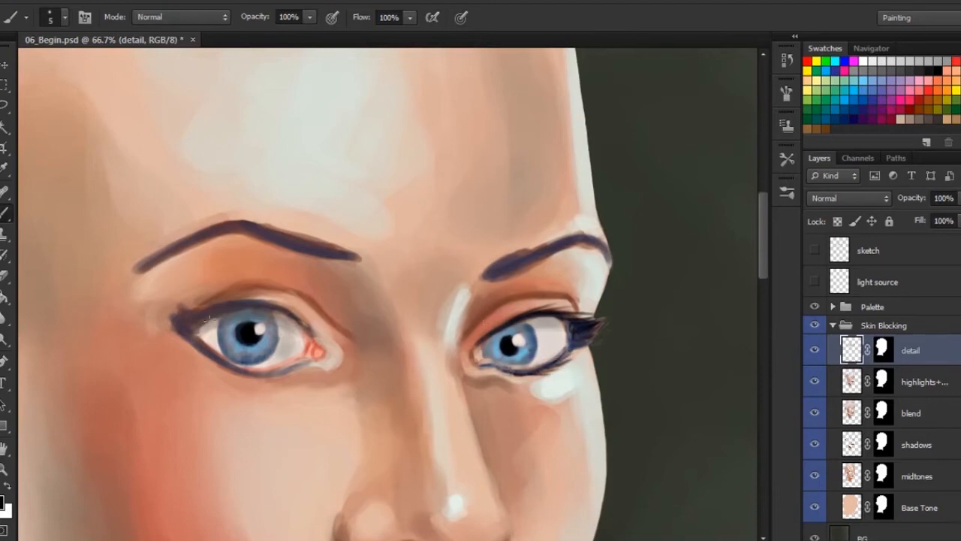
- Darken the near eye's lash lines in black and flick upper lashes out from the outer corner
drag(194, 341, 262, 378)
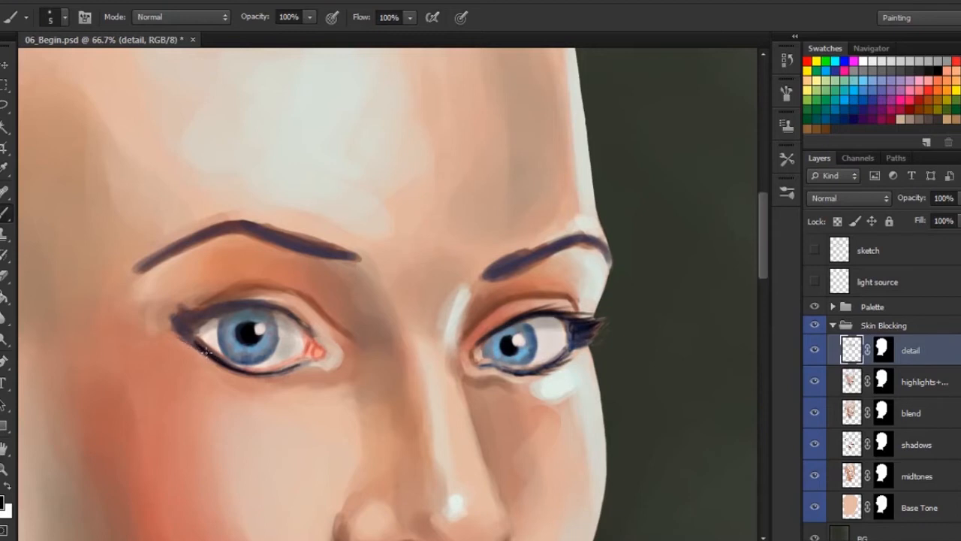
mouse_move(158, 310)
mouse_down()
mouse_move(179, 324)
mouse_move(173, 311)
mouse_move(223, 303)
mouse_up()
mouse_move(280, 308)
mouse_down()
mouse_move(192, 304)
mouse_move(213, 314)
mouse_move(157, 319)
mouse_move(298, 318)
mouse_up()
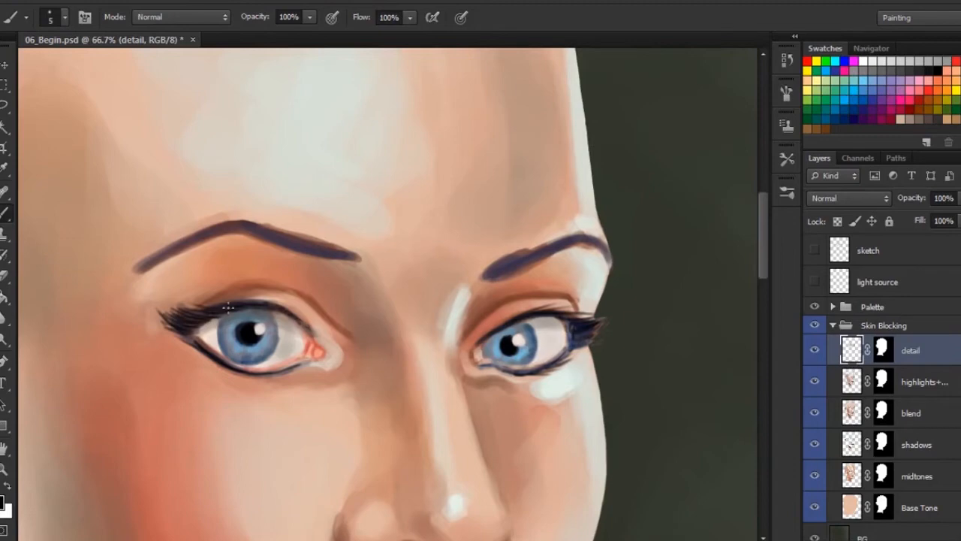
- Refine the near eye's tear duct and lower lid rim with sampled pink tones
alt+click(315, 343)
alt+click(299, 357)
drag(198, 343, 224, 360)
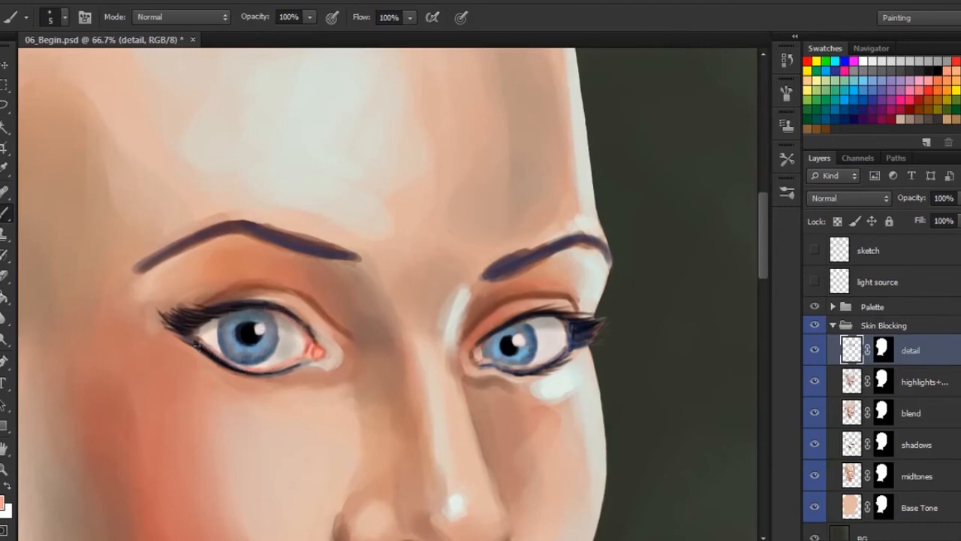
- Add short dark lashes along the near eye's lower lid using a sampled lash colour
alt+click(202, 348)
drag(211, 356, 193, 353)
mouse_move(213, 356)
mouse_down()
mouse_move(201, 360)
mouse_move(207, 367)
mouse_move(256, 373)
mouse_up()
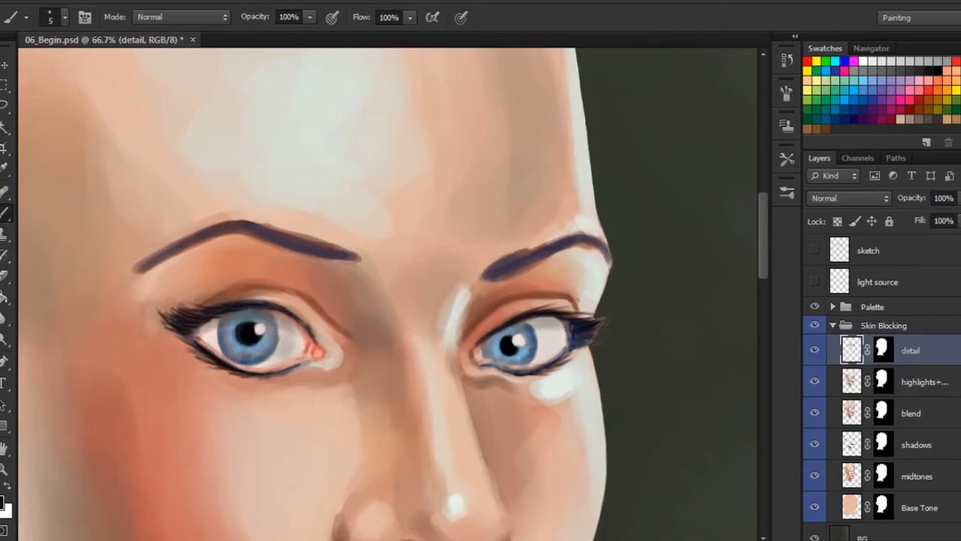
- Deepen the near eye's upper lid crease with dark reddish brown, starting with a 20 px brush
key(ctrl+minus)
key(ctrl+minus)
key(ctrl+minus)
key(ctrl+minus)
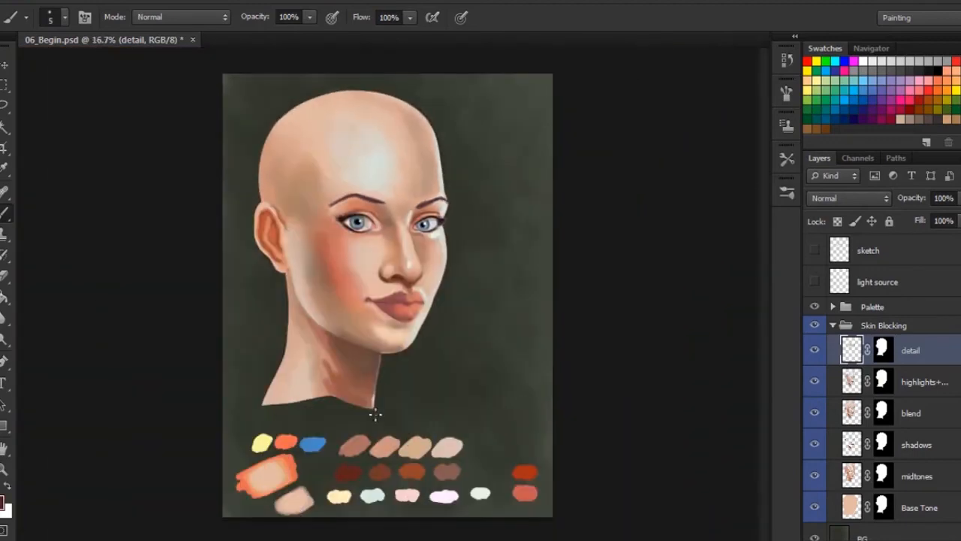
key(ctrl+plus)
key(ctrl+plus)
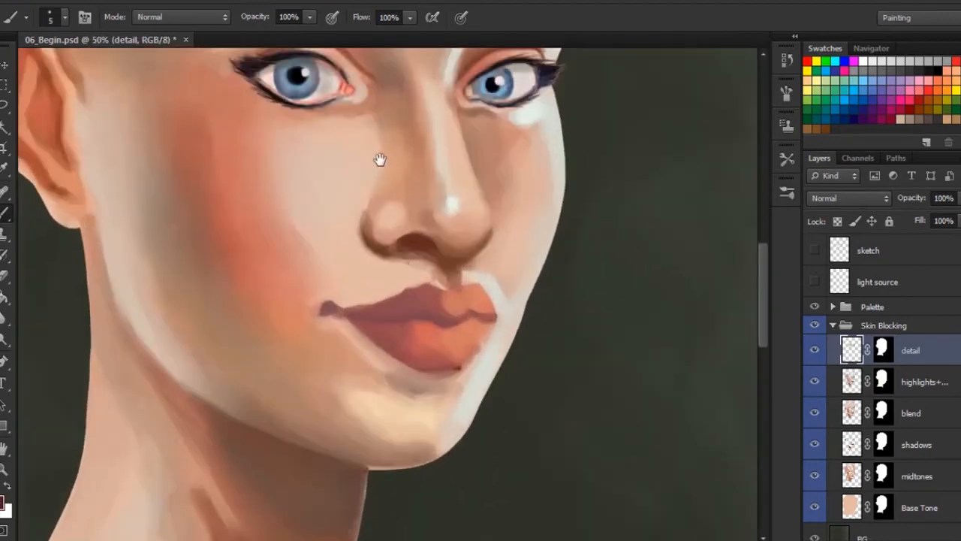
drag(380, 161, 415, 364)
right_click(350, 244)
drag(368, 283, 381, 283)
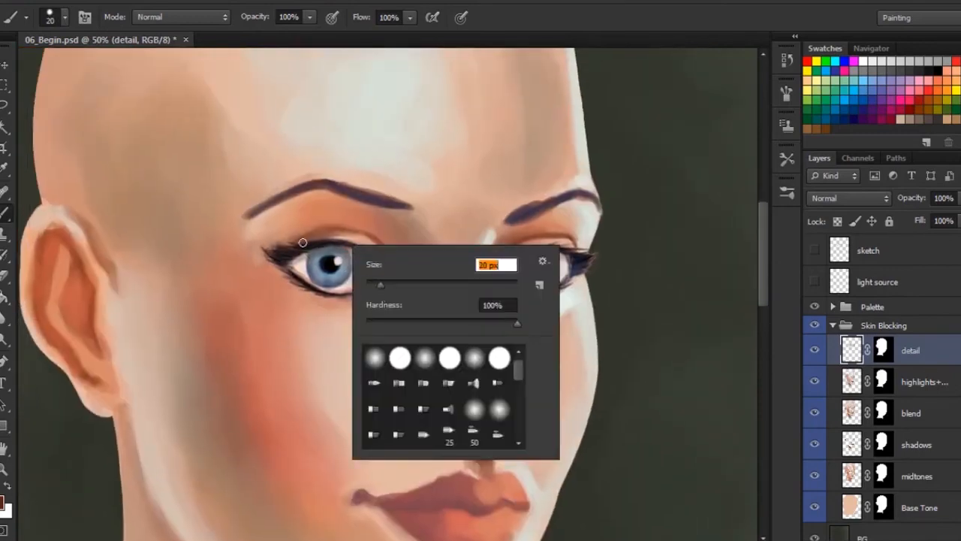
key(Return)
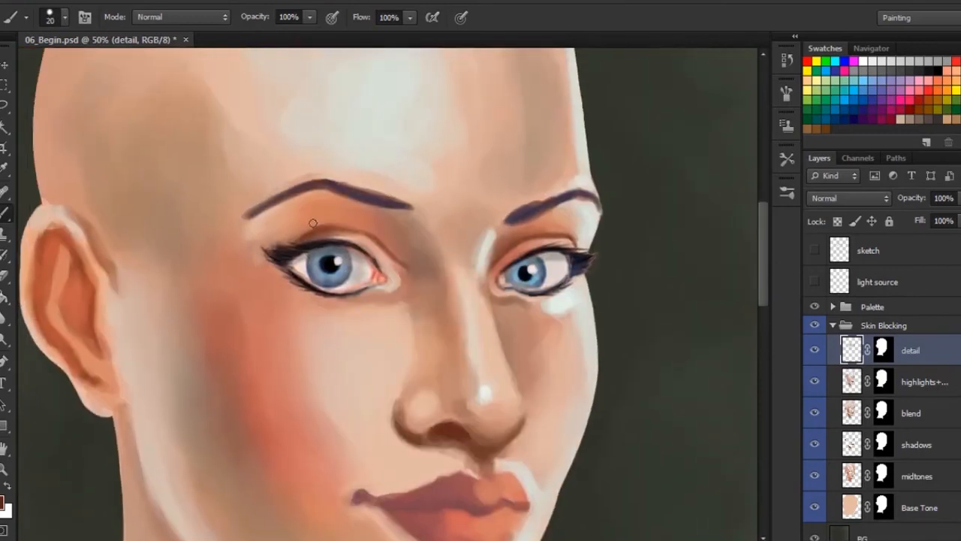
right_click(313, 223)
key(Return)
drag(343, 260, 384, 262)
- Extend the brown eyeshadow over the near lid and past its outer corner with a 48 px brush
right_click(322, 225)
key(Return)
mouse_move(308, 232)
mouse_down()
mouse_move(359, 231)
mouse_move(299, 227)
mouse_move(245, 246)
mouse_move(252, 263)
mouse_move(253, 253)
mouse_move(270, 250)
mouse_move(247, 254)
mouse_move(272, 239)
mouse_move(263, 262)
mouse_up()
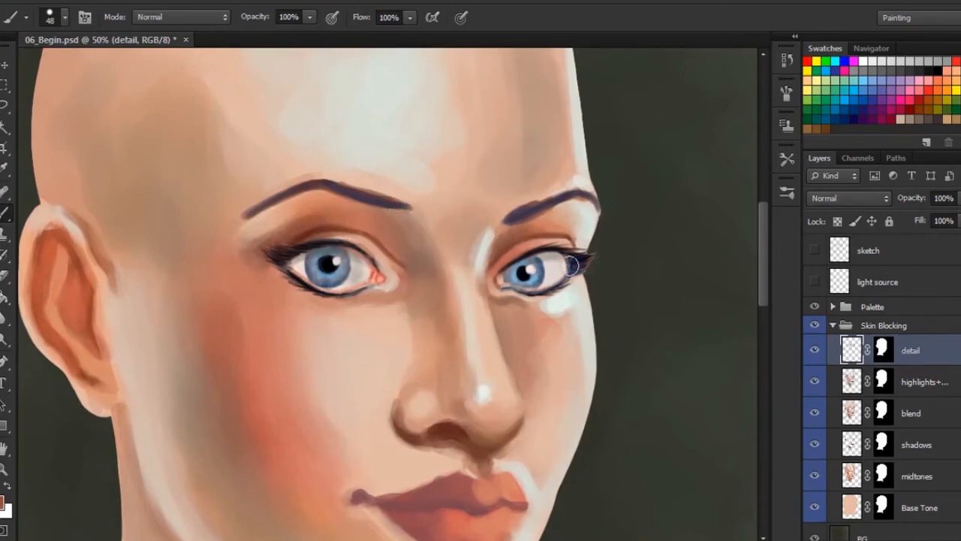
- Paint dark hair strokes along both eyebrows with an 8 px brush
right_click(546, 241)
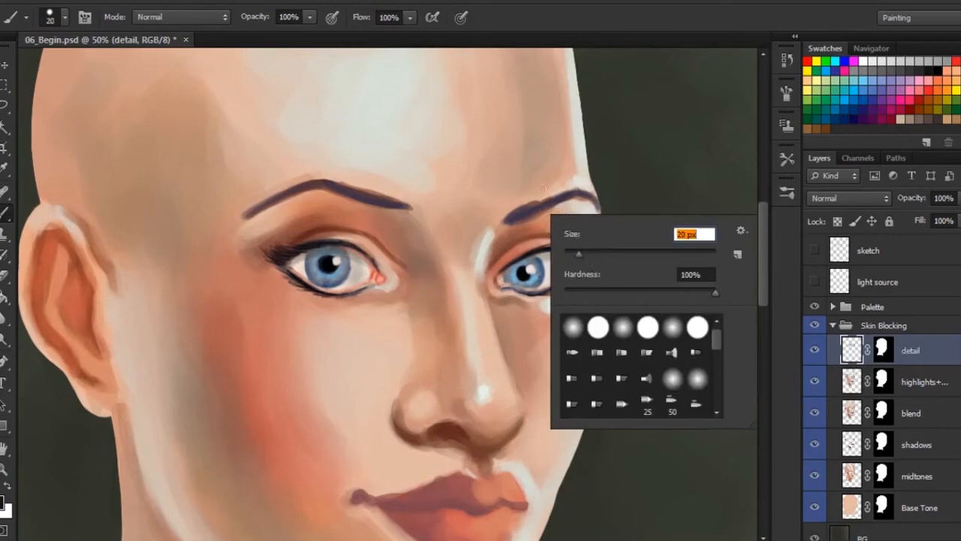
text(8)
key(Return)
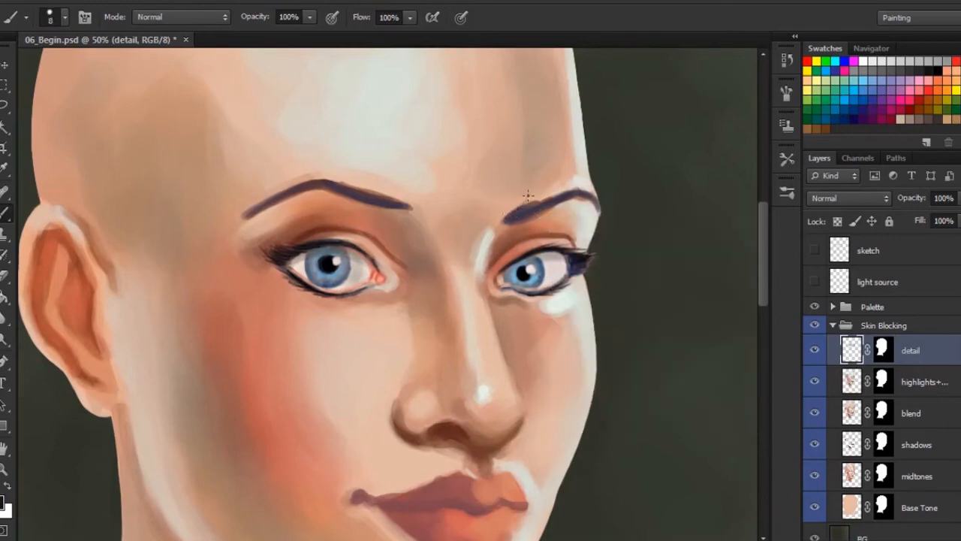
mouse_move(528, 196)
mouse_down()
mouse_move(509, 219)
mouse_move(554, 194)
mouse_move(599, 202)
mouse_up()
mouse_move(406, 209)
mouse_down()
mouse_move(348, 181)
mouse_move(354, 192)
mouse_move(321, 181)
mouse_move(411, 209)
mouse_up()
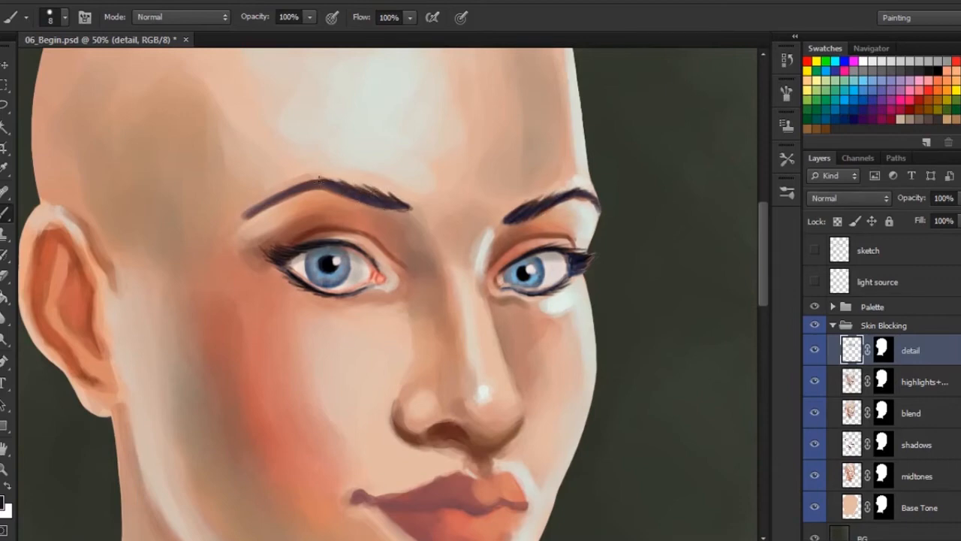
drag(278, 194, 239, 221)
drag(286, 192, 305, 182)
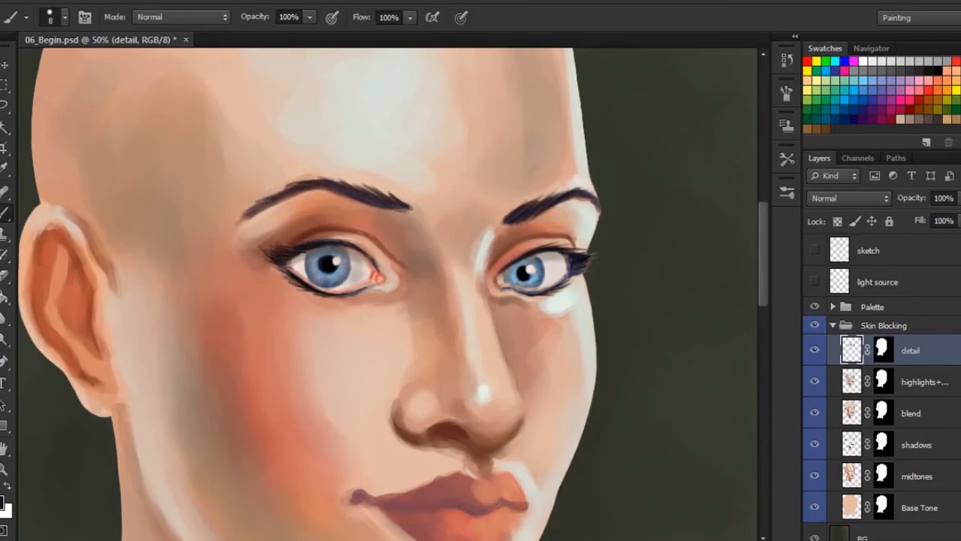
drag(395, 204, 407, 206)
- Soften both eyebrows by brushing sampled skin tones lightly over them at 46 px
alt+click(402, 194)
right_click(401, 189)
click(285, 216)
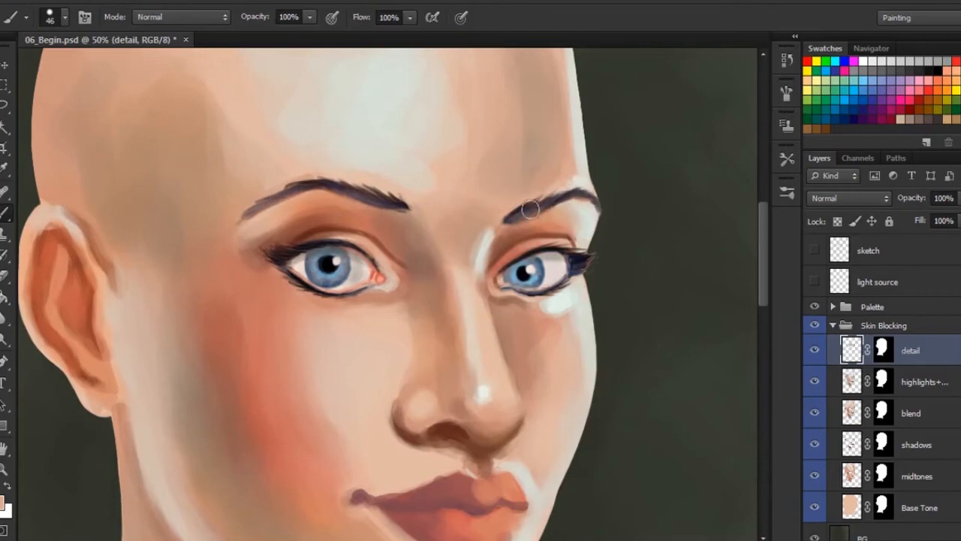
alt+click(379, 215)
- Redefine both eyebrows with fine dark hairs using a 7 px brush, extending the near brow's outer tip
right_click(358, 199)
text(7)
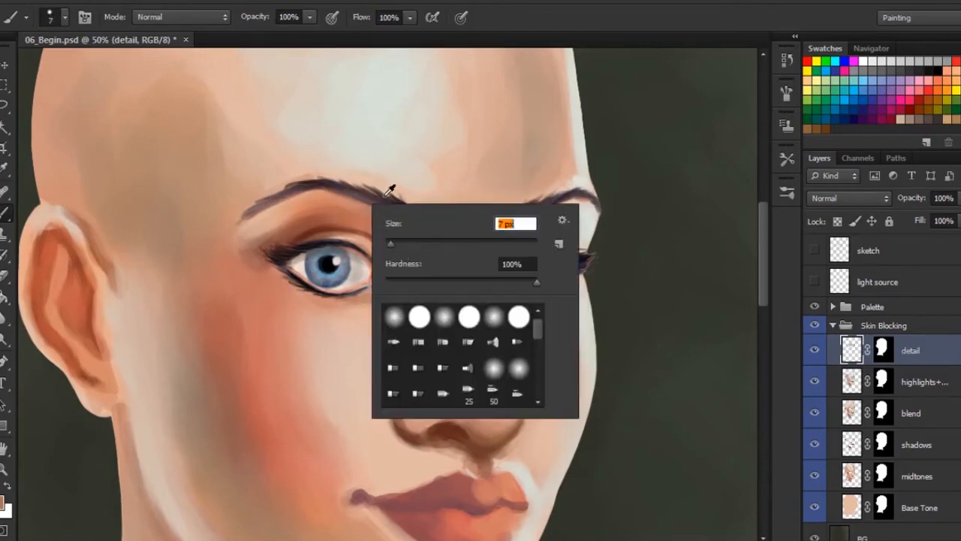
key(Return)
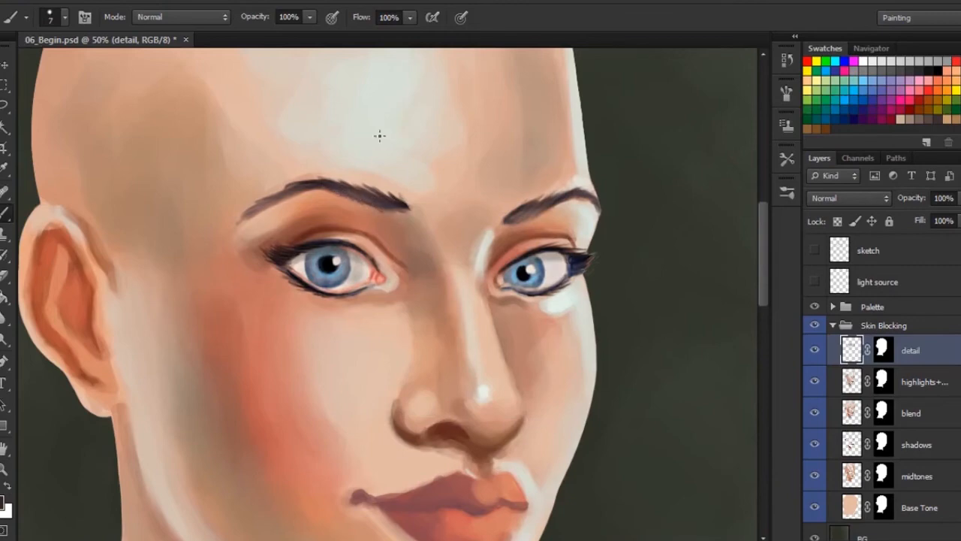
drag(235, 222, 254, 214)
drag(524, 212, 591, 203)
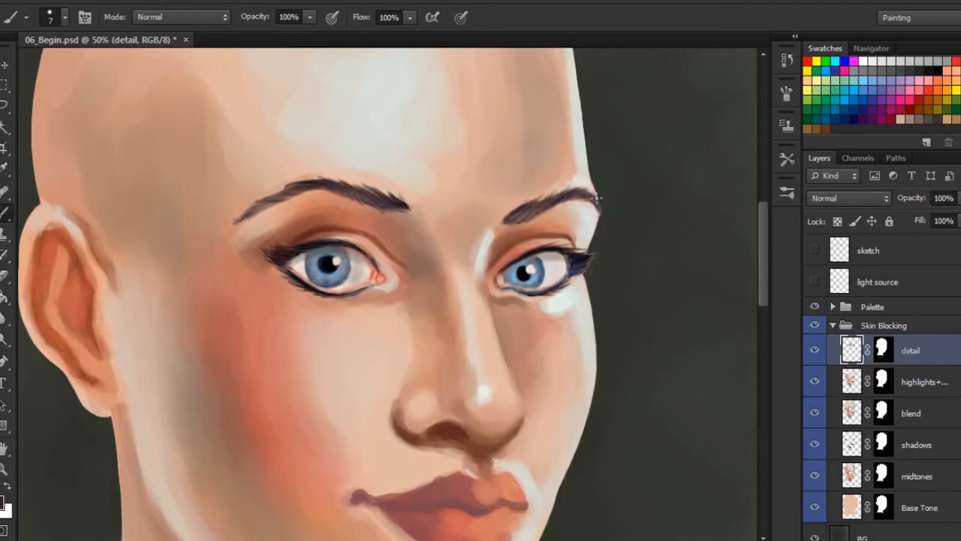
click(523, 214)
alt+click(561, 199)
- Refine the inner corners and lower lids of both eyes with sampled pink and skin tones, using a 13 px brush
alt+click(390, 285)
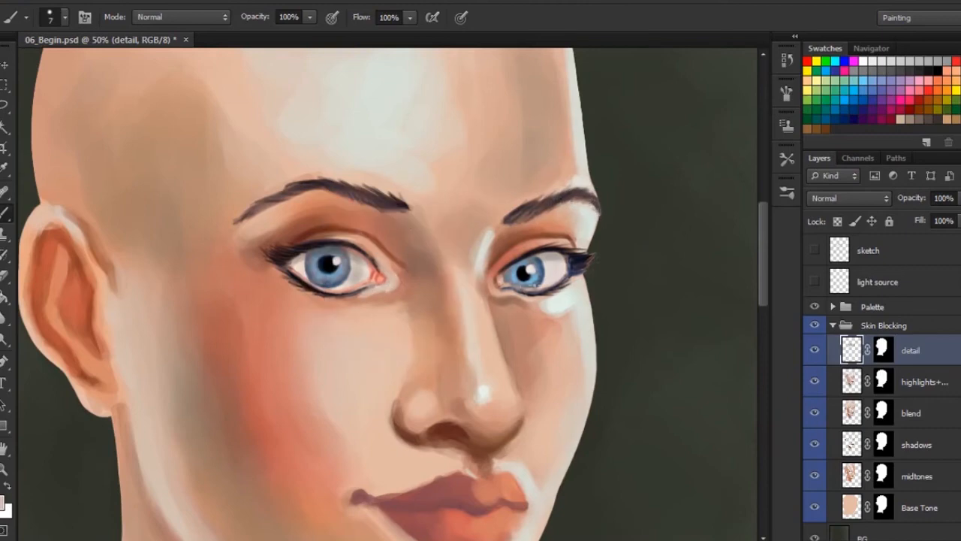
alt+click(536, 279)
right_click(354, 259)
text(13)
key(Return)
alt+click(380, 295)
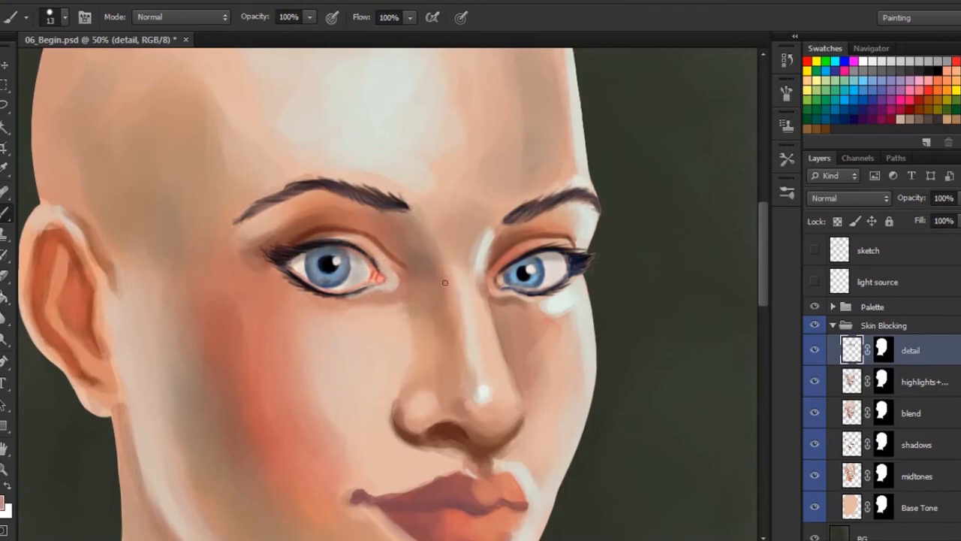
alt+click(391, 256)
alt+click(371, 301)
- Blend sampled skin tones around the near eye's lower lid using a 33 px brush
right_click(404, 297)
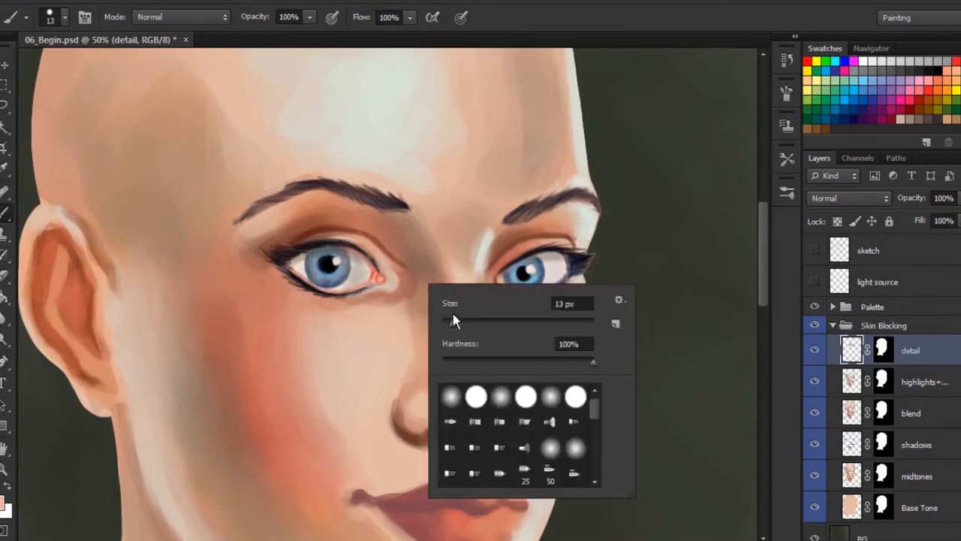
text(33)
key(Return)
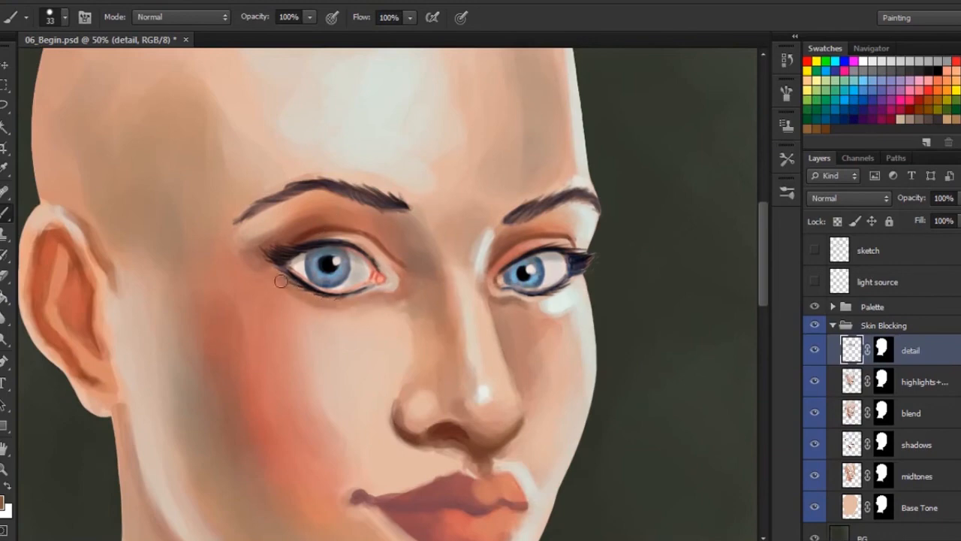
alt+click(85, 294)
alt+click(344, 320)
alt+click(303, 292)
click(939, 86)
- Smooth the shading along the near side of the nose up to the inner brow with sampled skin tones and a 78 px brush
right_click(418, 314)
drag(473, 355, 478, 356)
key(Return)
alt+click(416, 332)
drag(411, 337, 416, 352)
alt+click(436, 345)
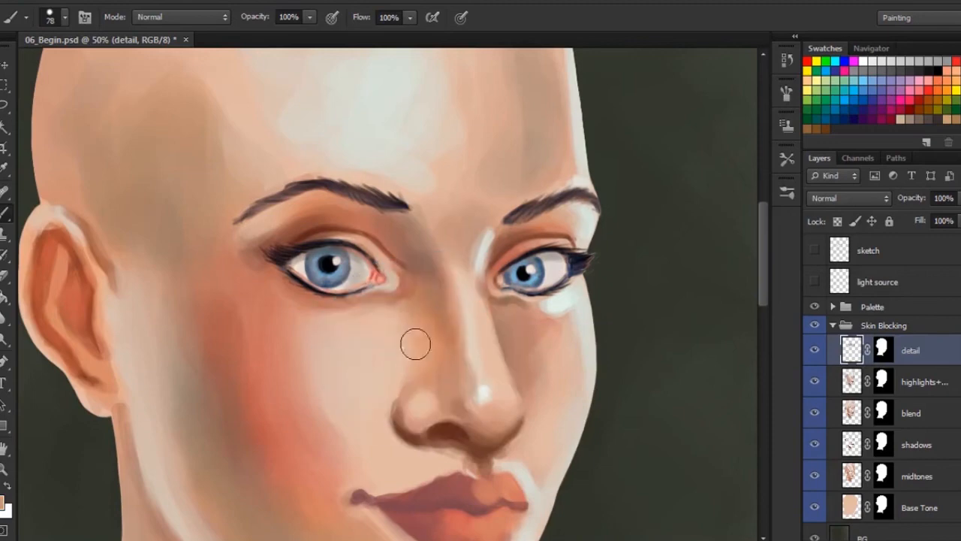
drag(431, 315, 416, 247)
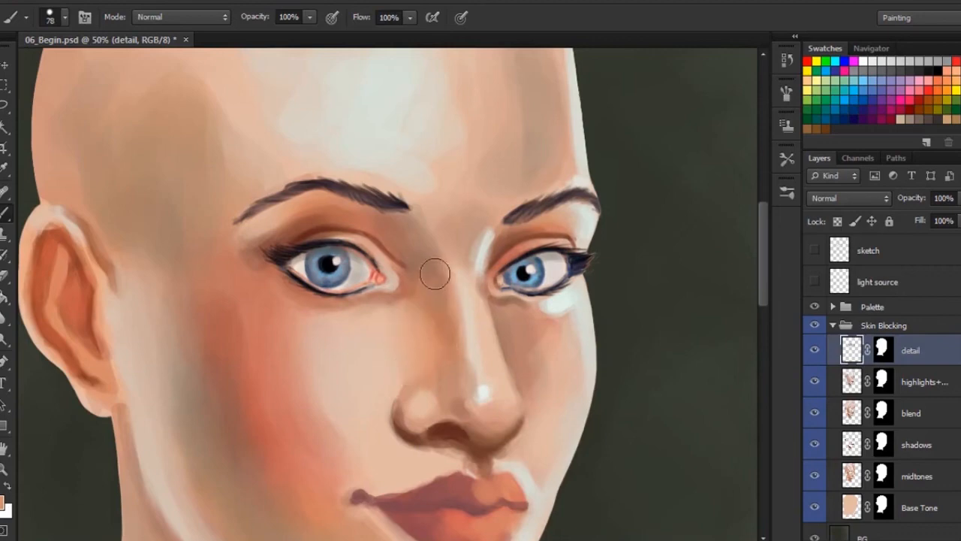
- Soften the skin around the near eye and below its brow with sampled tones, using a 48 px brush
right_click(369, 235)
drag(413, 259, 391, 260)
alt+click(323, 207)
alt+click(272, 222)
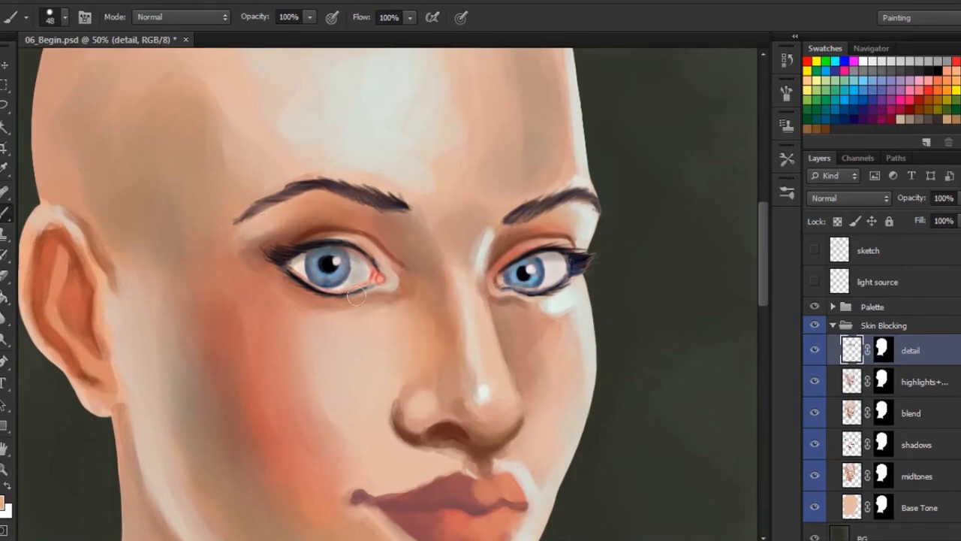
- Blend the skin beside and beneath the near eye's inner corner with sampled tones, using 30 px and 21 px brushes
alt+click(429, 350)
right_click(375, 251)
text(30)
key(Return)
mouse_move(390, 277)
mouse_down()
mouse_move(391, 289)
mouse_move(391, 277)
mouse_up()
right_click(383, 291)
text(21)
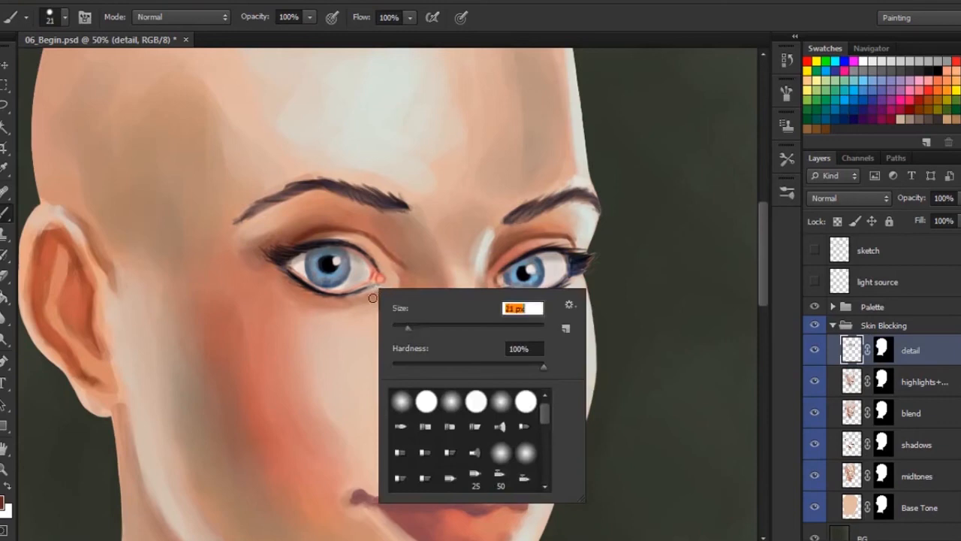
key(Return)
alt+click(382, 294)
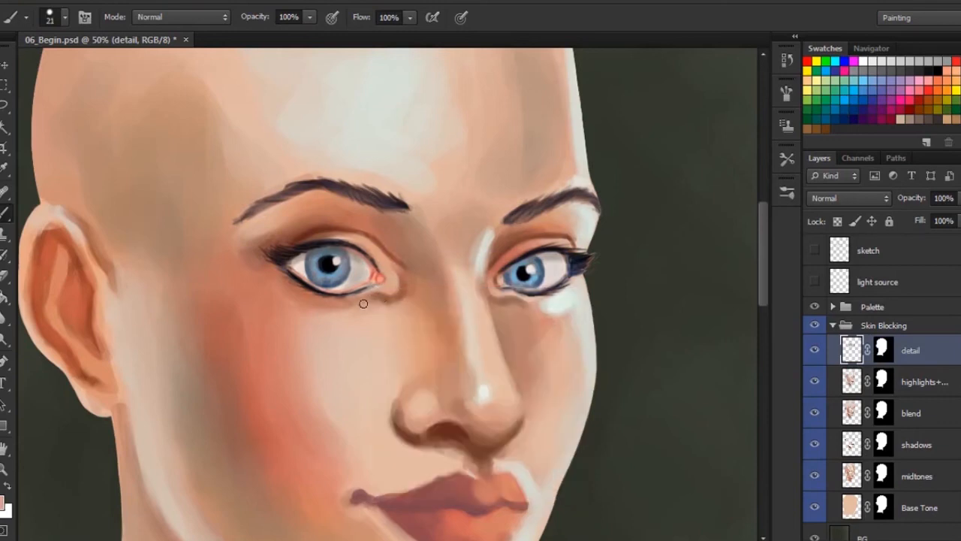
- Refine the edge of the near eye's tear duct with a sampled skin tone and a 10 px brush
right_click(389, 274)
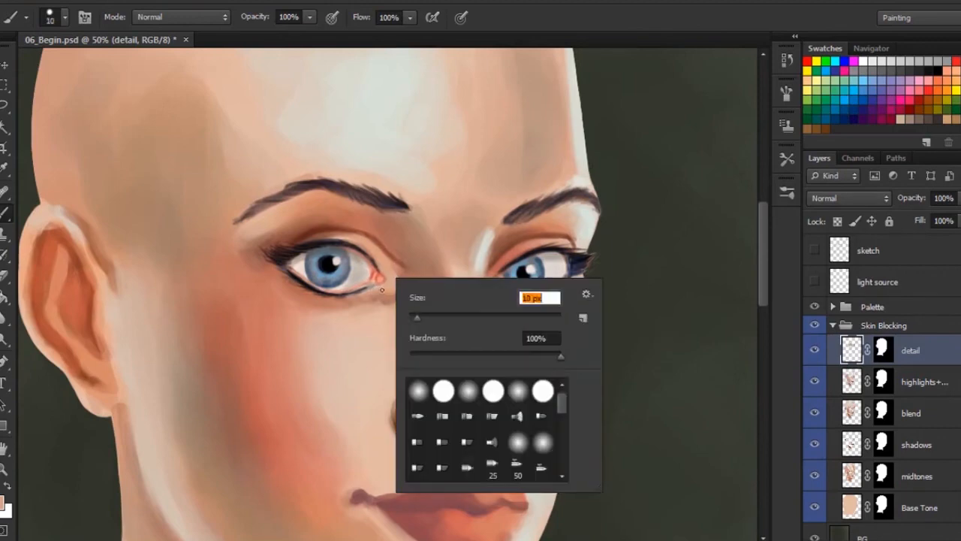
text(10)
key(Return)
alt+click(393, 298)
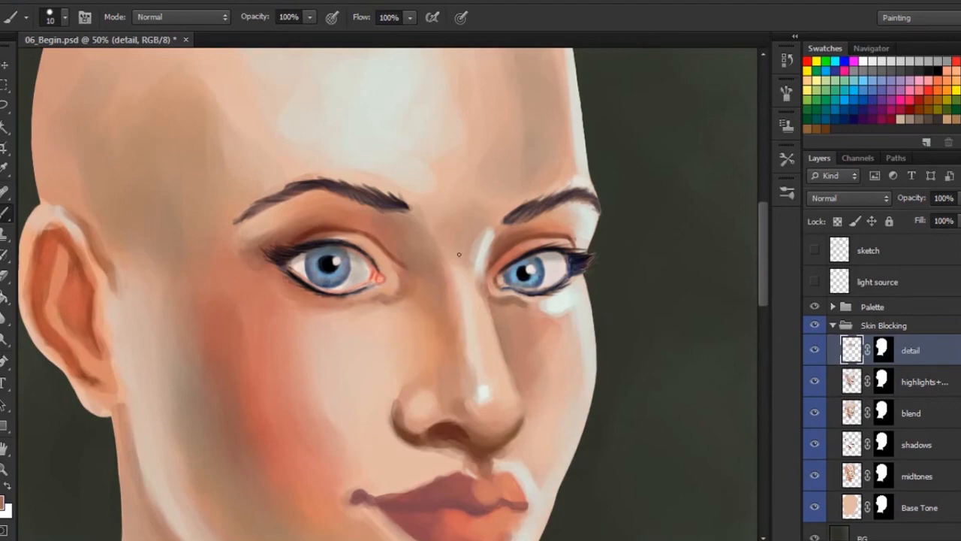
- Compare the whole portrait with the detail layer hidden and shown, leaving the layer visible
key(ctrl+minus)
key(ctrl+minus)
key(ctrl+minus)
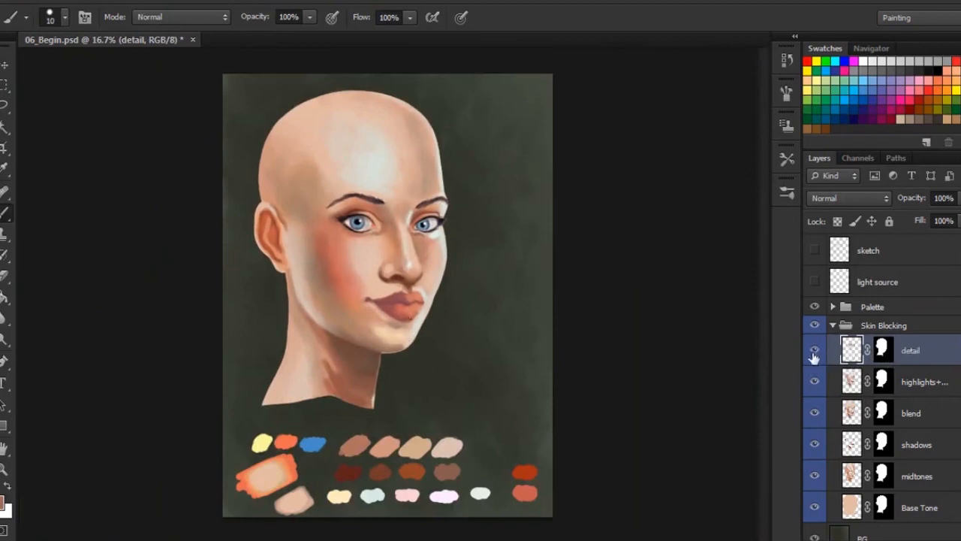
click(815, 352)
click(815, 351)
click(817, 353)
click(817, 353)
click(816, 353)
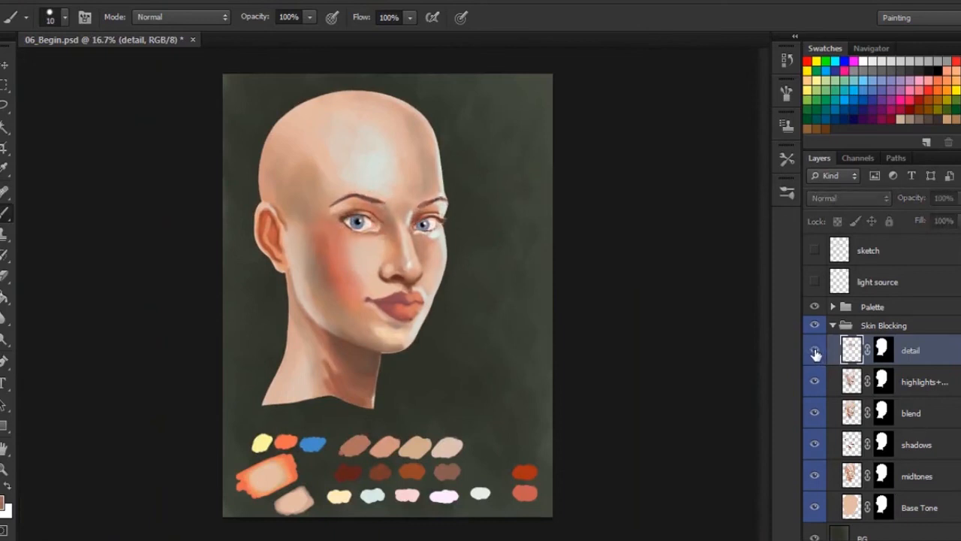
click(815, 352)
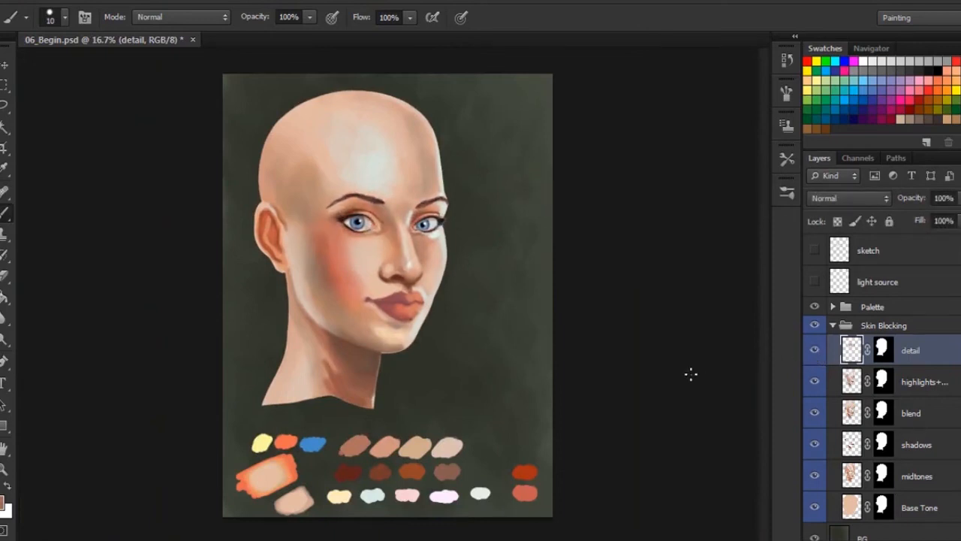